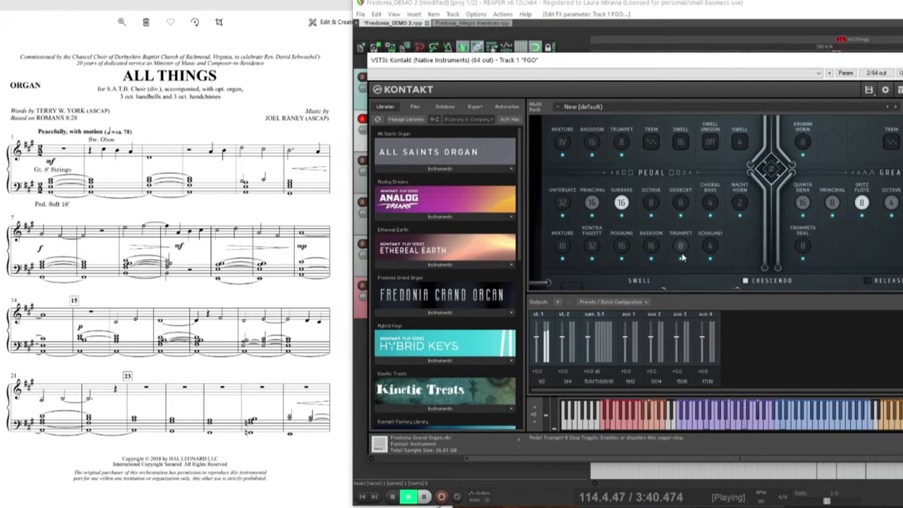
Step: Lower the Swell division's volume, and stop the playback with the Kontakt window moved clear for viewing the stops
{"action": "left_click_drag", "start_coordinate": [647, 266], "coordinate": [621, 268]}
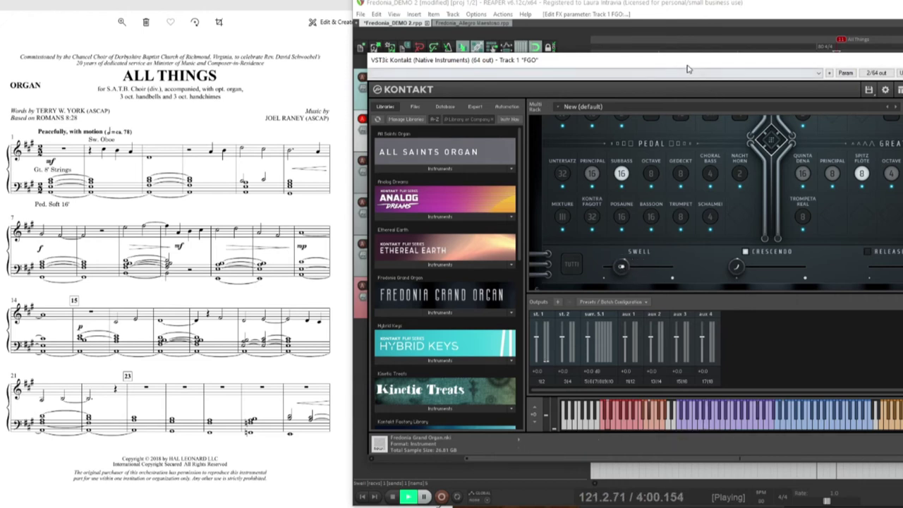
{"action": "left_click_drag", "start_coordinate": [687, 64], "coordinate": [517, 79]}
{"action": "key", "text": "space"}
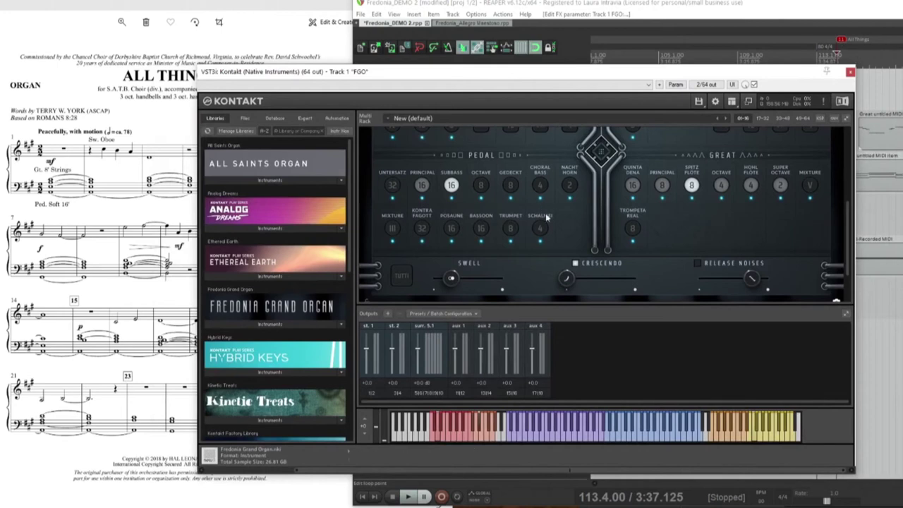
{"action": "scroll", "coordinate": [548, 218], "scroll_direction": "up", "scroll_amount": 3}
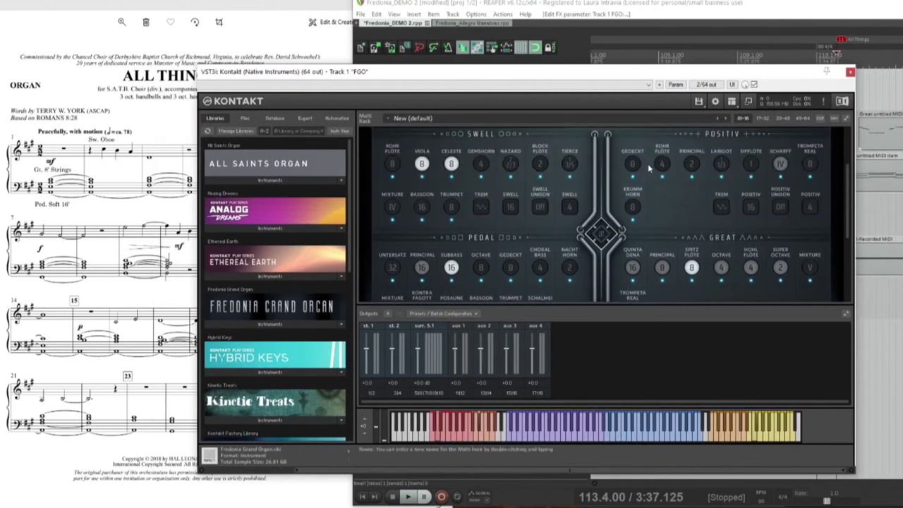
{"action": "scroll", "coordinate": [469, 218], "scroll_direction": "down", "scroll_amount": 3}
{"action": "scroll", "coordinate": [487, 233], "scroll_direction": "down", "scroll_amount": 1}
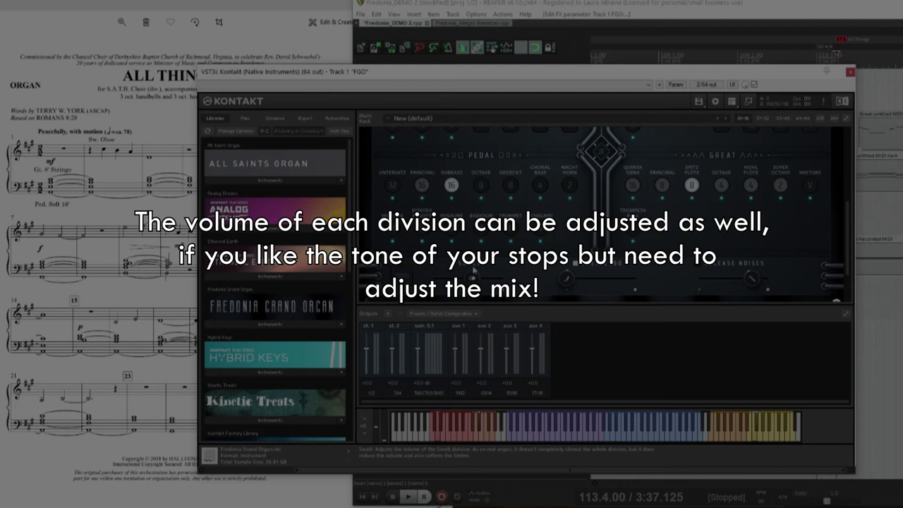
{"action": "left_click_drag", "start_coordinate": [450, 73], "coordinate": [715, 85]}
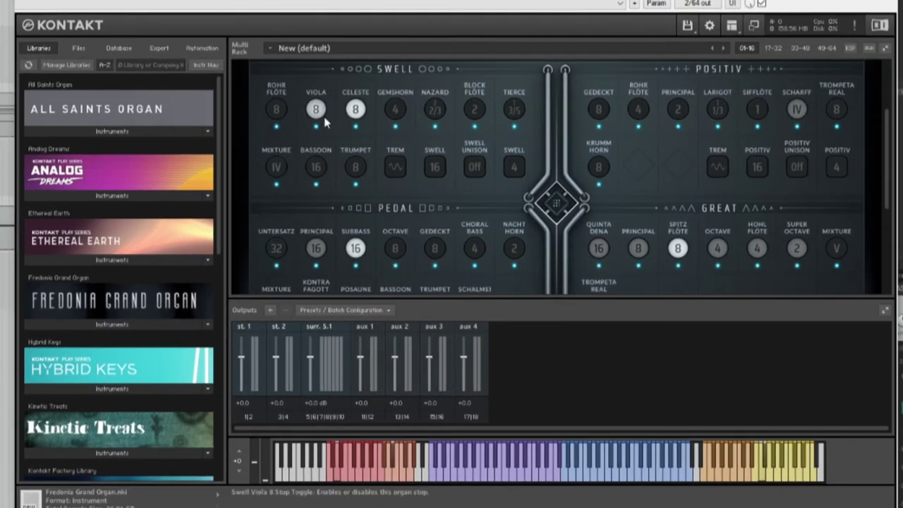
Step: Switch off the Swell Viola 8 and Celeste 8, Pedal Subbass 16 and Great Spitzflöte 8 stops
{"action": "left_click", "coordinate": [317, 111]}
{"action": "left_click", "coordinate": [355, 110]}
{"action": "left_click", "coordinate": [355, 249]}
{"action": "left_click", "coordinate": [679, 249]}
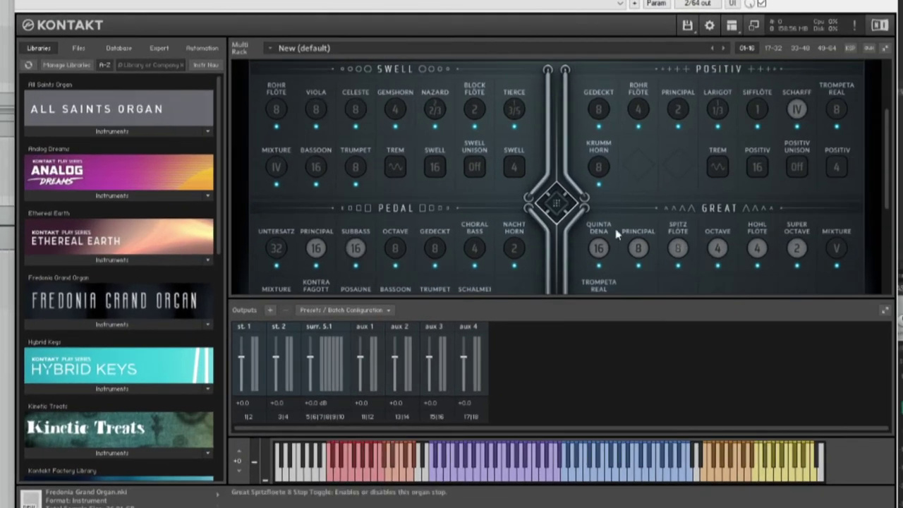
Step: Switch on the 8-foot stops Great Principal and Spitzflöte, Swell Viola and Celeste, Positiv Gedeckt, and Pedal Octave and Gedeckt
{"action": "scroll", "coordinate": [416, 159], "scroll_direction": "down", "scroll_amount": 2}
{"action": "scroll", "coordinate": [417, 159], "scroll_direction": "up", "scroll_amount": 2}
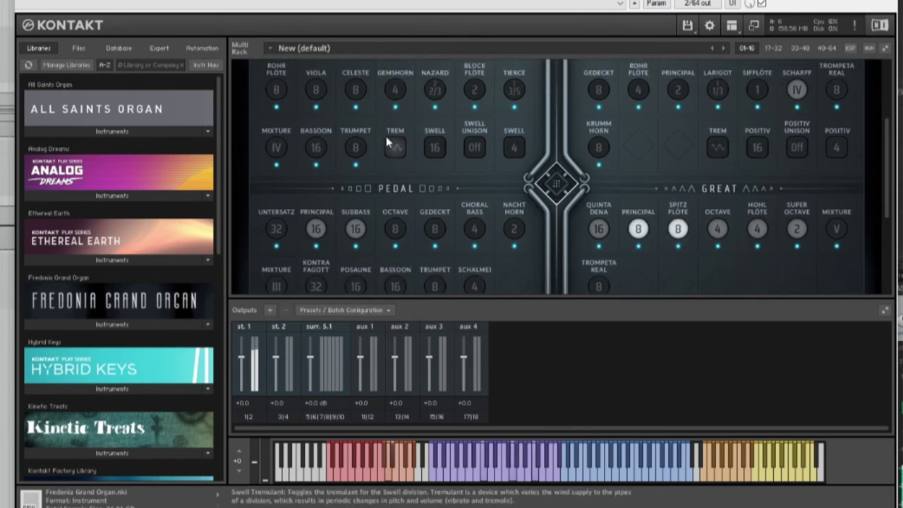
{"action": "left_click", "coordinate": [315, 120]}
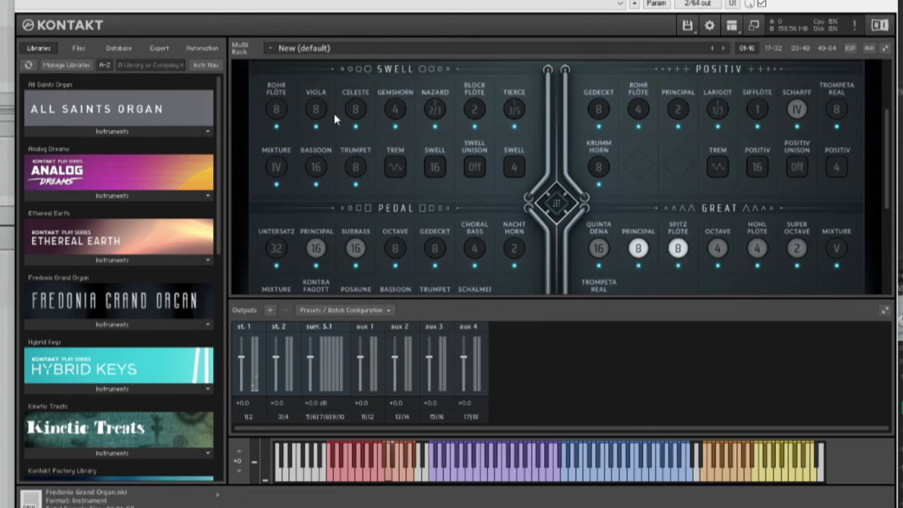
{"action": "left_click", "coordinate": [355, 110]}
{"action": "left_click", "coordinate": [601, 110]}
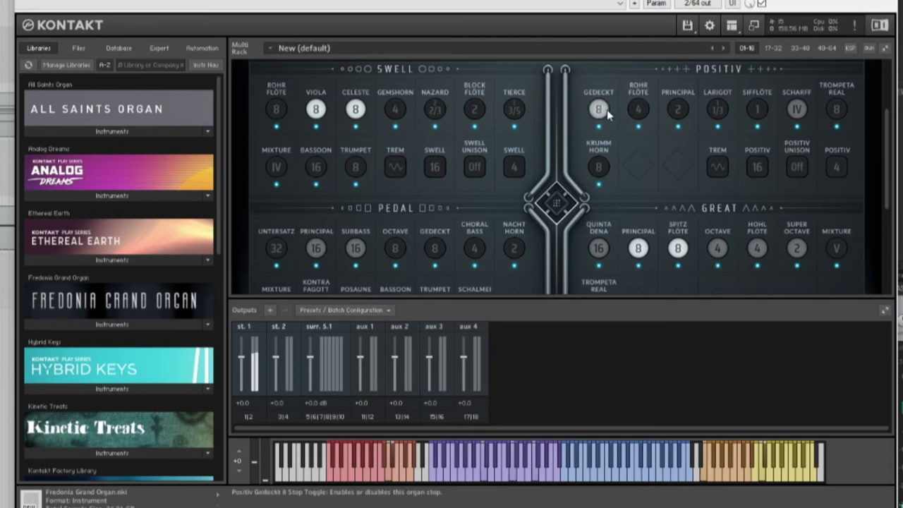
{"action": "left_click", "coordinate": [397, 256]}
{"action": "left_click", "coordinate": [438, 251]}
Step: Audition the Swell Trumpet 8 stop with the other 8-foot stops and switch it back off
{"action": "left_click", "coordinate": [357, 168]}
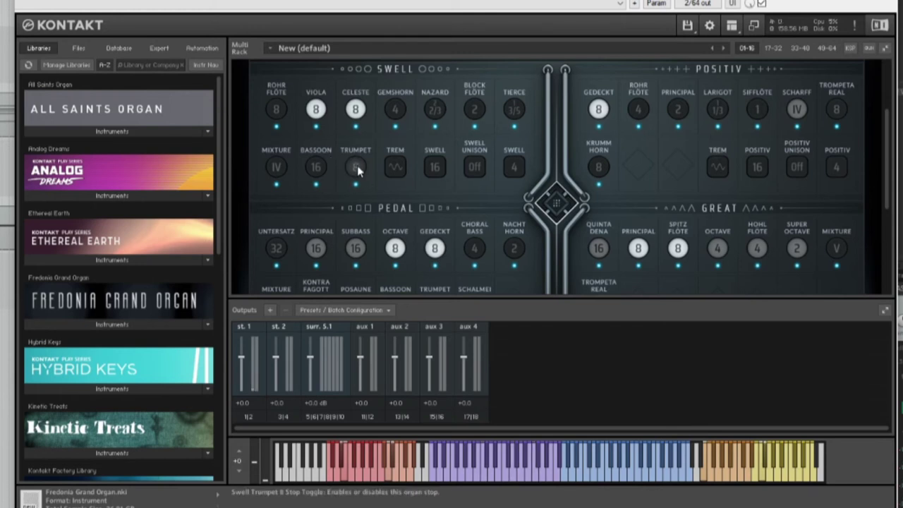
{"action": "left_click", "coordinate": [357, 168]}
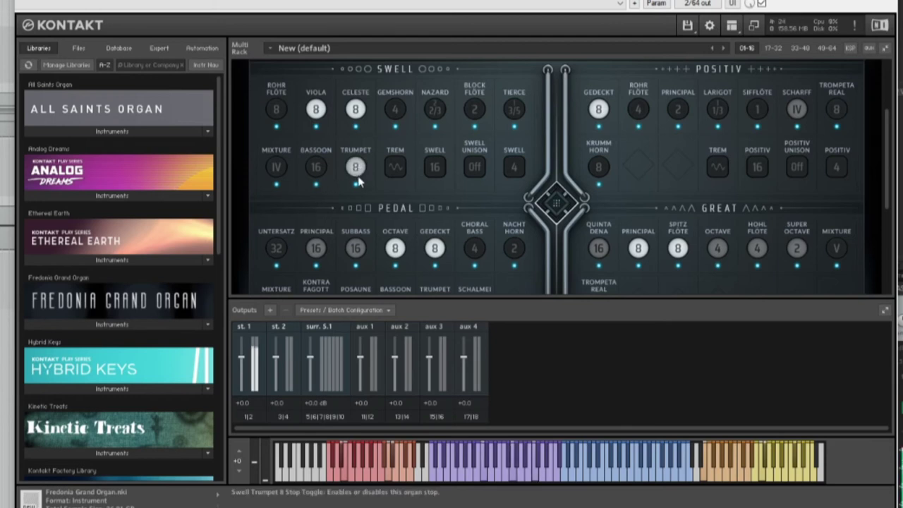
{"action": "left_click", "coordinate": [357, 169]}
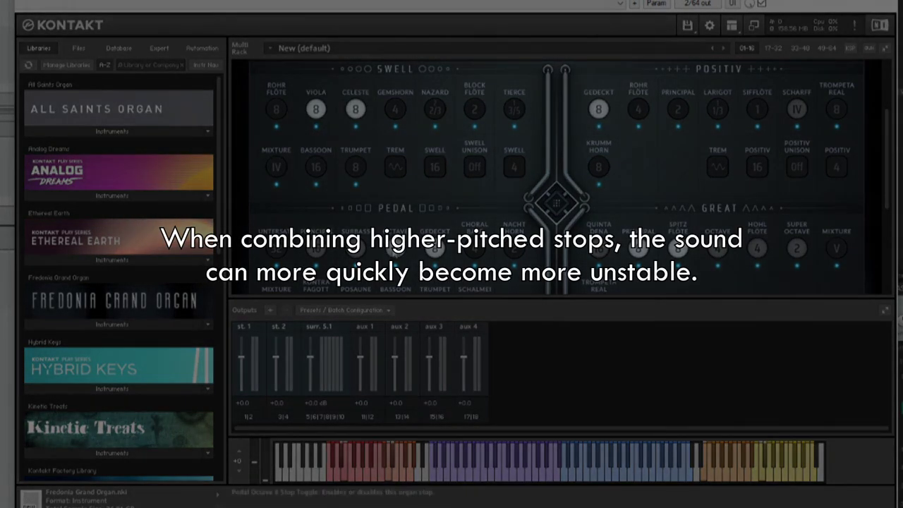
Step: Replace the active 8-foot stops with the 4-foot Swell Gemshorn, Positiv Rohrflöte, and Great Octave and Hohlflöte
{"action": "left_click", "coordinate": [638, 249]}
{"action": "left_click", "coordinate": [678, 249]}
{"action": "left_click", "coordinate": [599, 109]}
{"action": "left_click", "coordinate": [395, 110]}
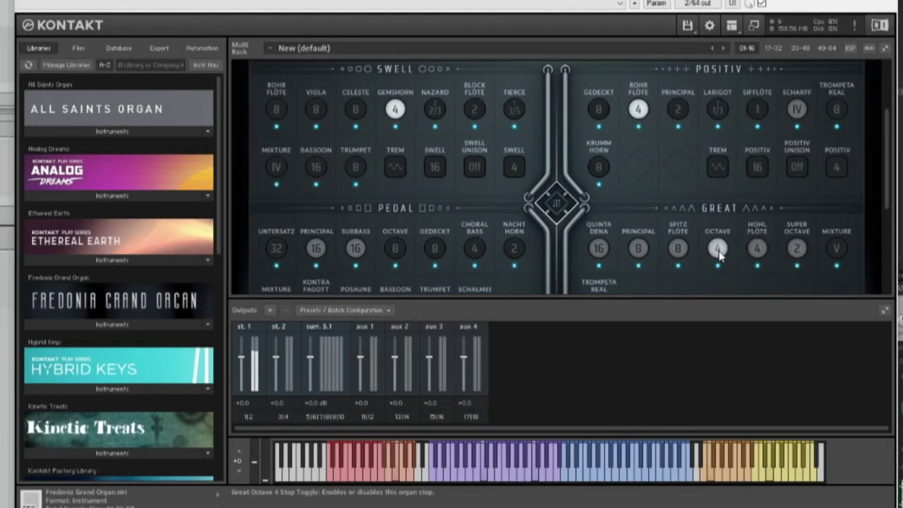
{"action": "left_click", "coordinate": [718, 249]}
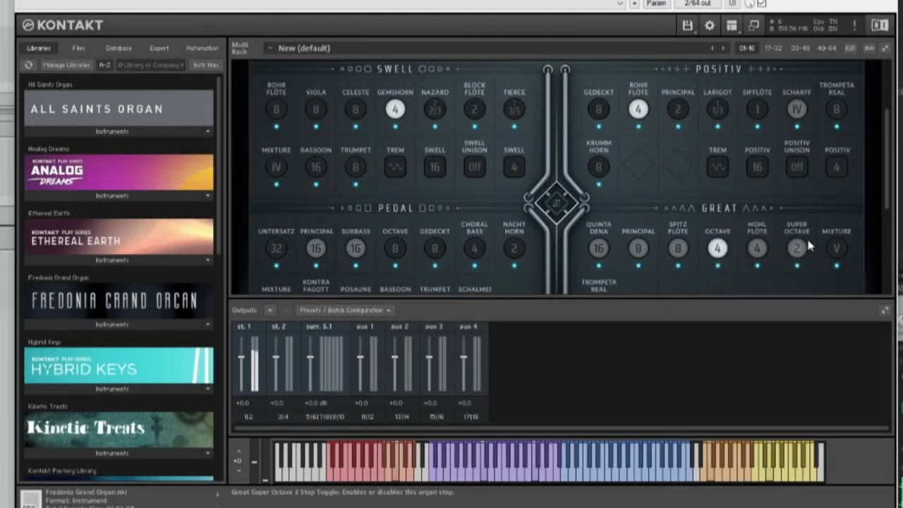
{"action": "left_click", "coordinate": [758, 248]}
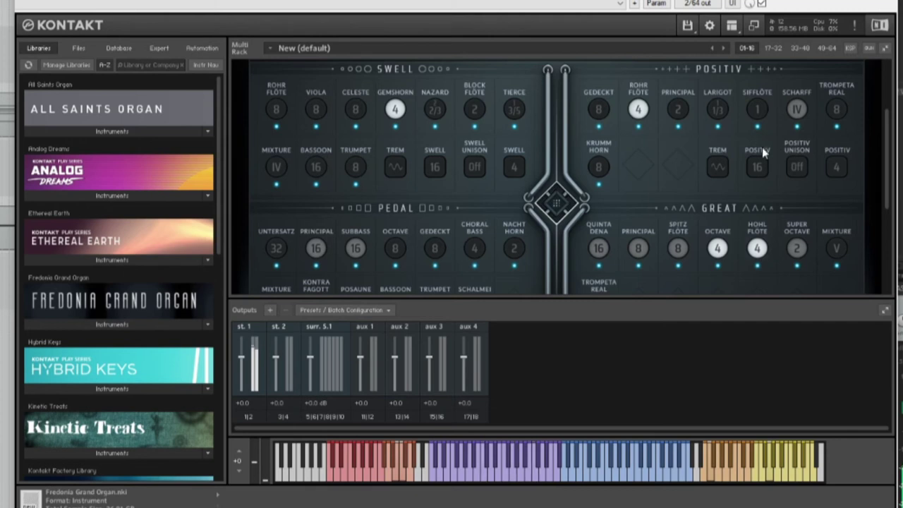
Step: Enable the Swell Unison Off and Swell 4 couplers, and add the Swell Viola 8, Celeste 8 and Rohrflöte 8 stops
{"action": "left_click", "coordinate": [474, 168]}
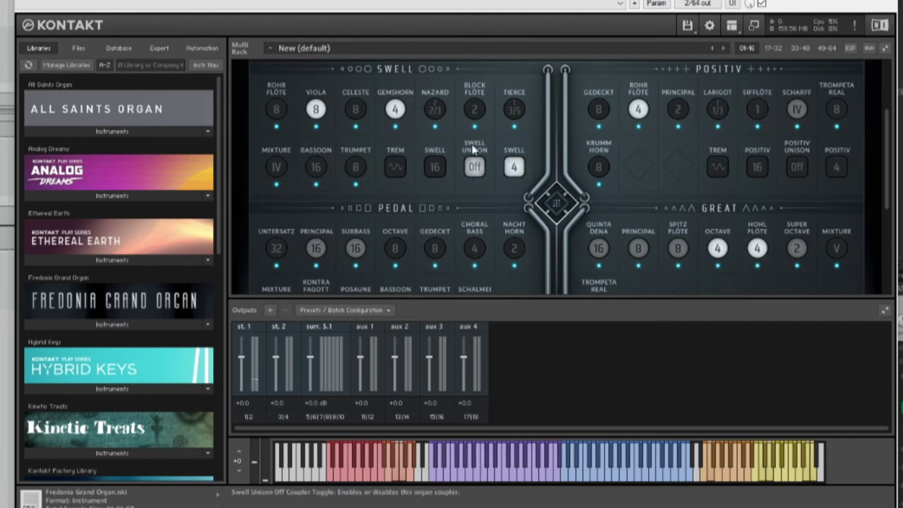
{"action": "left_click", "coordinate": [515, 169]}
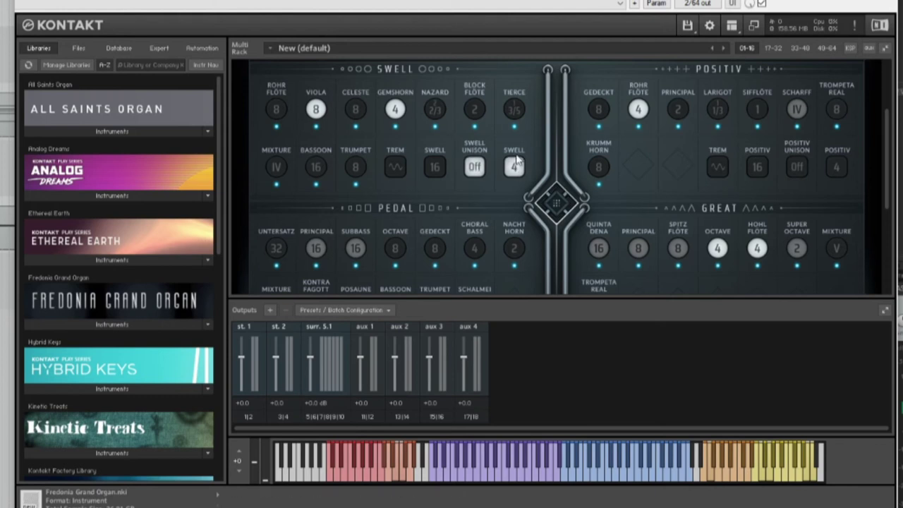
{"action": "left_click", "coordinate": [357, 111]}
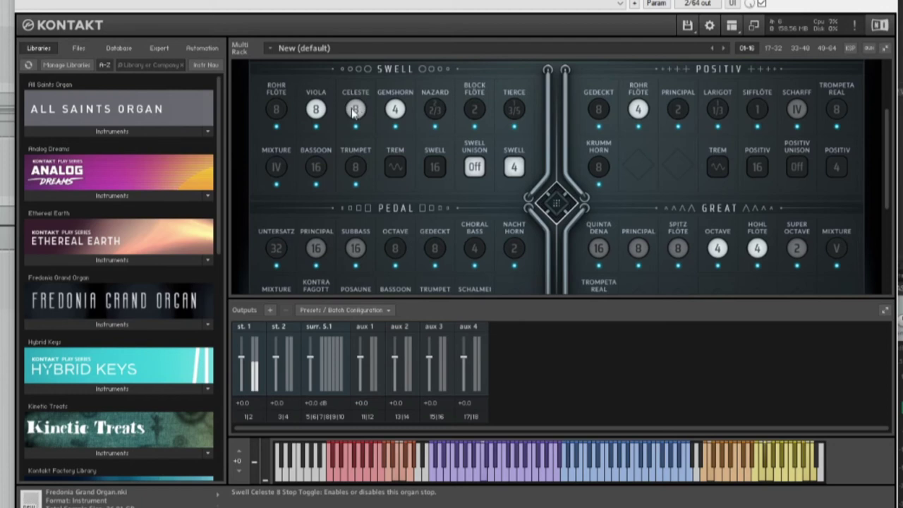
{"action": "left_click", "coordinate": [278, 109]}
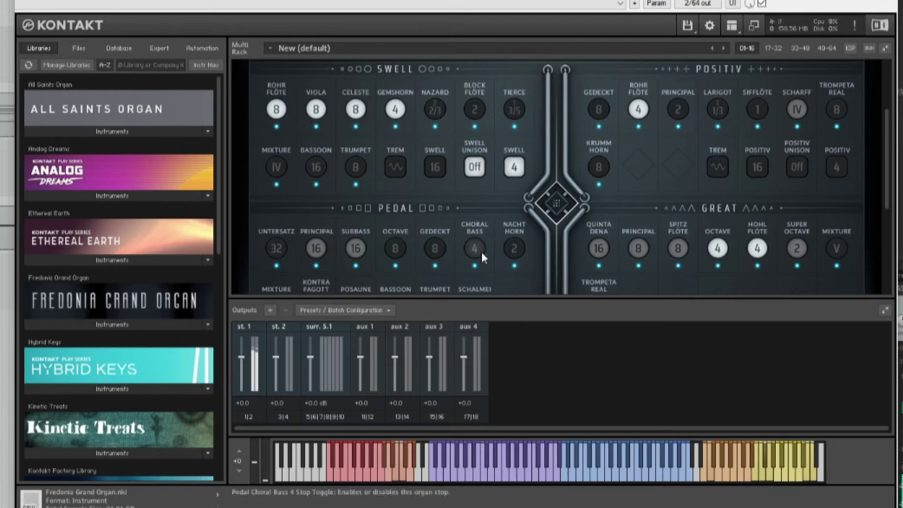
Step: Switch off the Swell Rohrflöte 8, Viola 8 and Celeste 8 stops, and toggle the Gemshorn 4 stop
{"action": "left_click", "coordinate": [276, 109]}
{"action": "left_click", "coordinate": [316, 109]}
{"action": "left_click", "coordinate": [356, 109]}
{"action": "left_click", "coordinate": [396, 110]}
{"action": "left_click", "coordinate": [395, 111]}
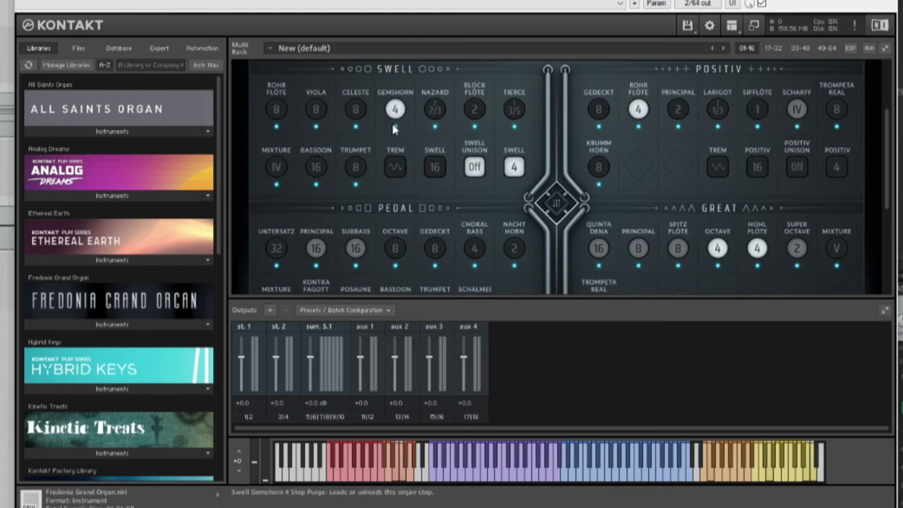
{"action": "left_click", "coordinate": [396, 116]}
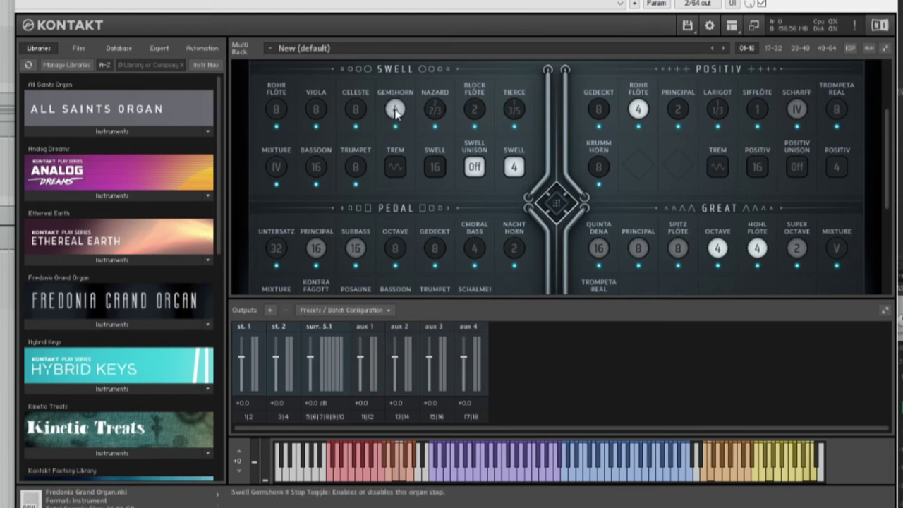
Step: Clear the 4-foot stops and Swell couplers, and switch on the 8-foot Great Principal and Spitzflöte and Swell Viola and Celeste
{"action": "left_click", "coordinate": [678, 247]}
{"action": "left_click", "coordinate": [638, 248]}
{"action": "left_click", "coordinate": [638, 110]}
{"action": "left_click", "coordinate": [718, 248]}
{"action": "left_click", "coordinate": [757, 249]}
{"action": "left_click", "coordinate": [355, 109]}
{"action": "left_click", "coordinate": [316, 109]}
Step: Add the 4-foot Great Octave and Hohlflöte, Swell Gemshorn, Positiv Rohrflöte and Pedal Choral Bass, and audition the Swell 4 coupler
{"action": "left_click", "coordinate": [718, 247]}
{"action": "left_click", "coordinate": [395, 109]}
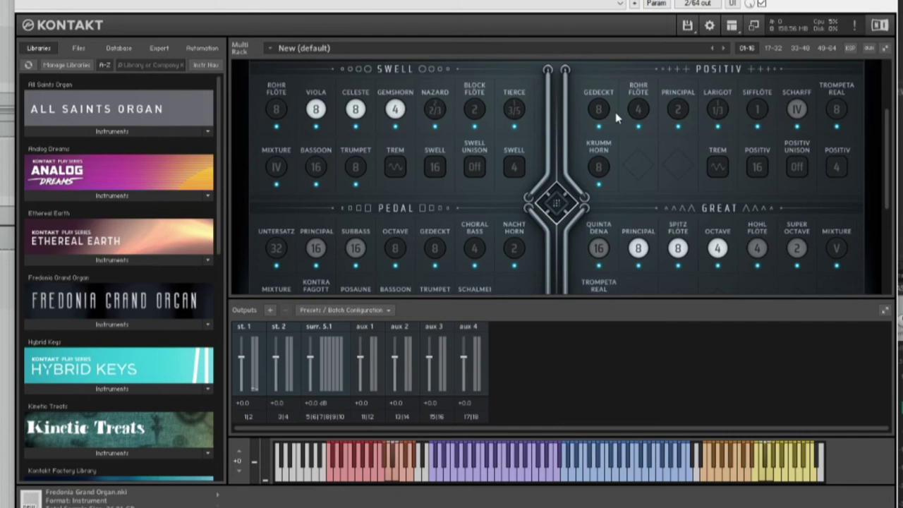
{"action": "left_click", "coordinate": [638, 110]}
{"action": "left_click", "coordinate": [757, 248]}
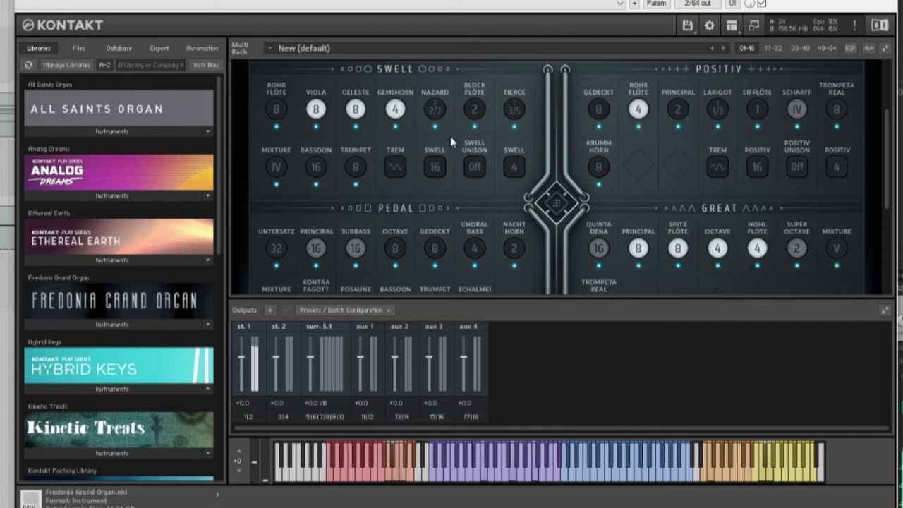
{"action": "left_click", "coordinate": [475, 249]}
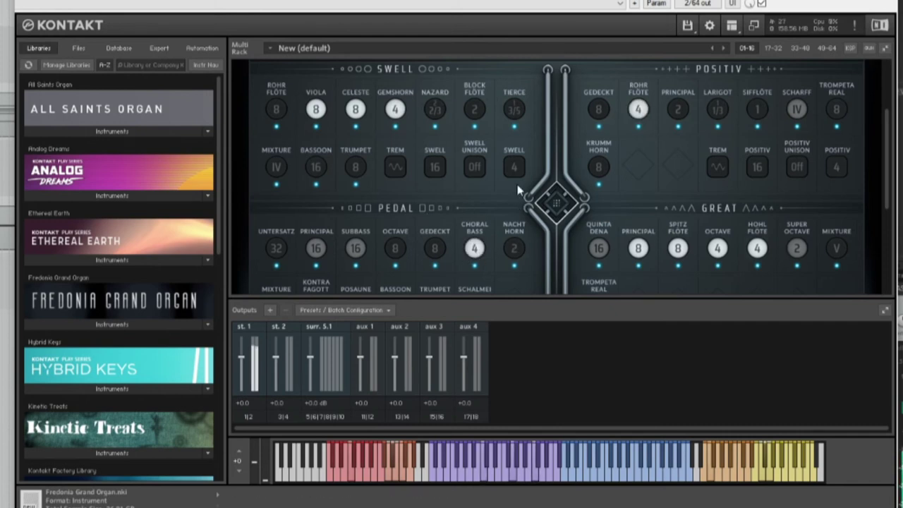
{"action": "left_click", "coordinate": [513, 170]}
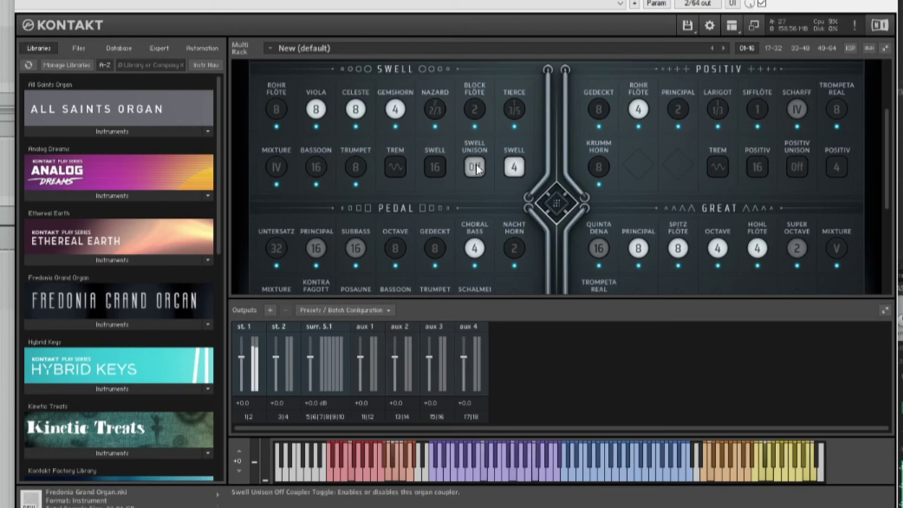
{"action": "left_click", "coordinate": [514, 168]}
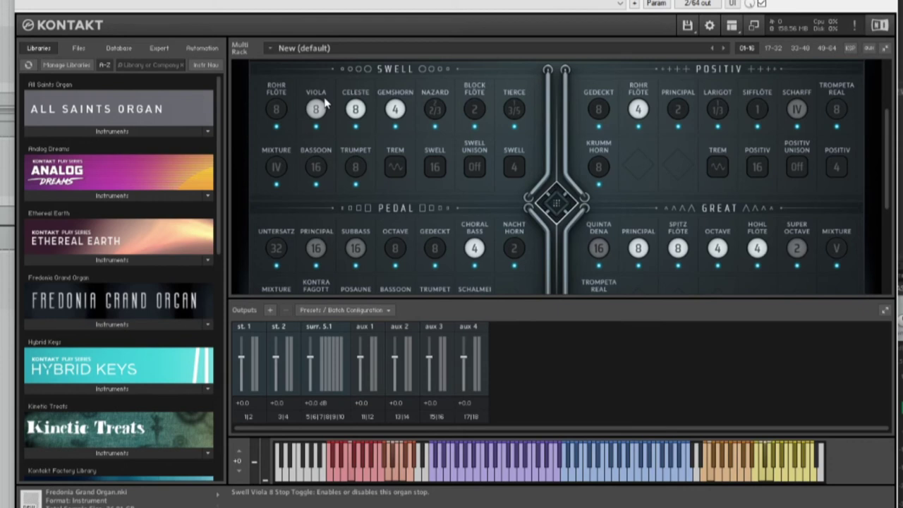
Step: Switch off all active 8-foot and 4-foot stops in the Swell, Positiv, Pedal and Great divisions
{"action": "left_click", "coordinate": [355, 109]}
{"action": "left_click", "coordinate": [397, 110]}
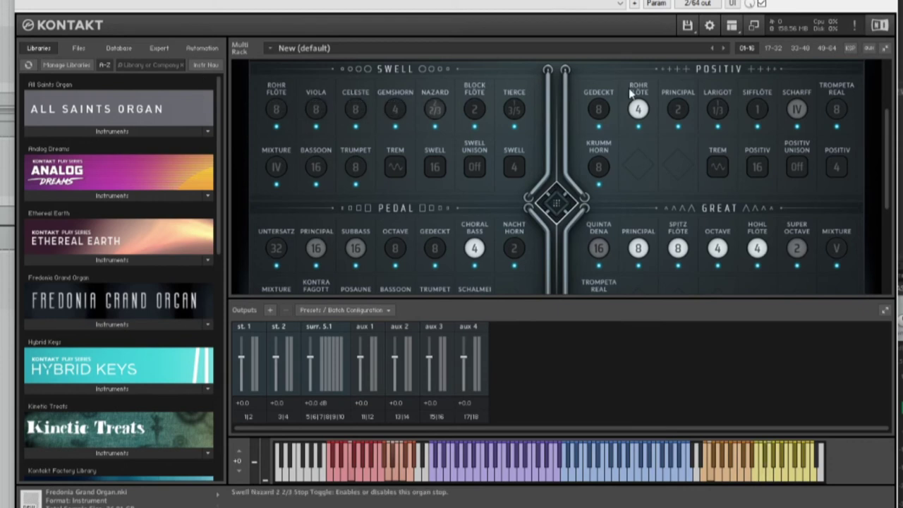
{"action": "left_click", "coordinate": [638, 109]}
{"action": "left_click", "coordinate": [474, 249]}
{"action": "left_click", "coordinate": [638, 249]}
{"action": "left_click", "coordinate": [677, 248]}
{"action": "left_click", "coordinate": [717, 249]}
{"action": "left_click", "coordinate": [757, 248]}
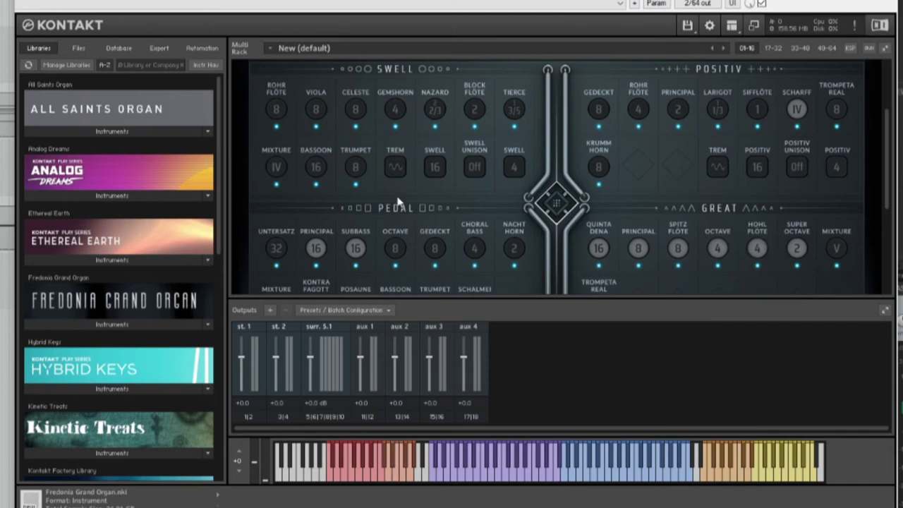
Step: Switch on the 2-foot stops Swell Blockflöte, Pedal Nachthorn, Great Super Octave and Positiv Principal
{"action": "left_click", "coordinate": [475, 109]}
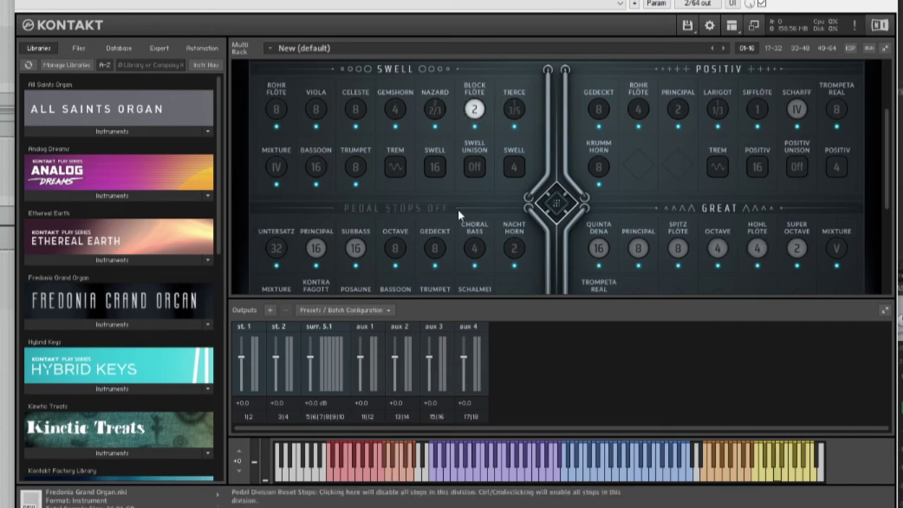
{"action": "left_click", "coordinate": [515, 248]}
{"action": "left_click", "coordinate": [797, 248]}
{"action": "left_click", "coordinate": [678, 109]}
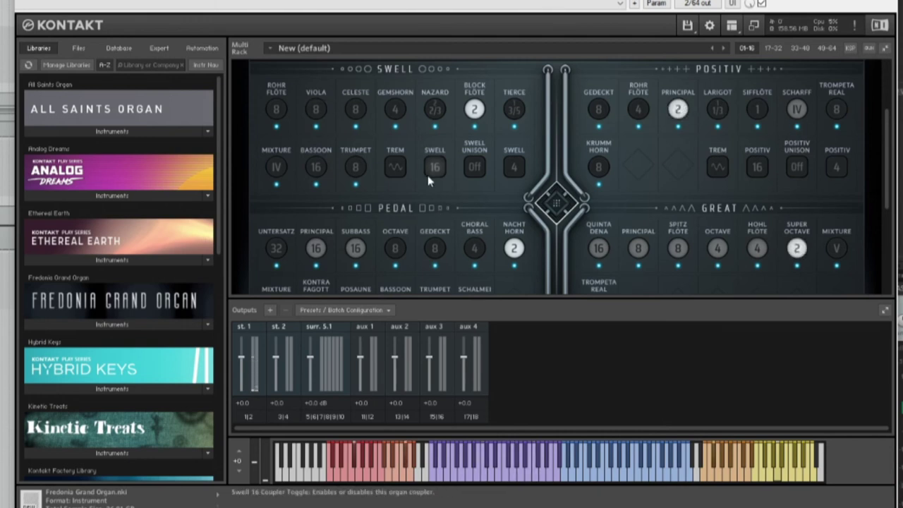
Step: Audition the Swell Viola 8 and Celeste 8 stops together with the 2-foot stops and switch both off again
{"action": "left_click", "coordinate": [319, 110]}
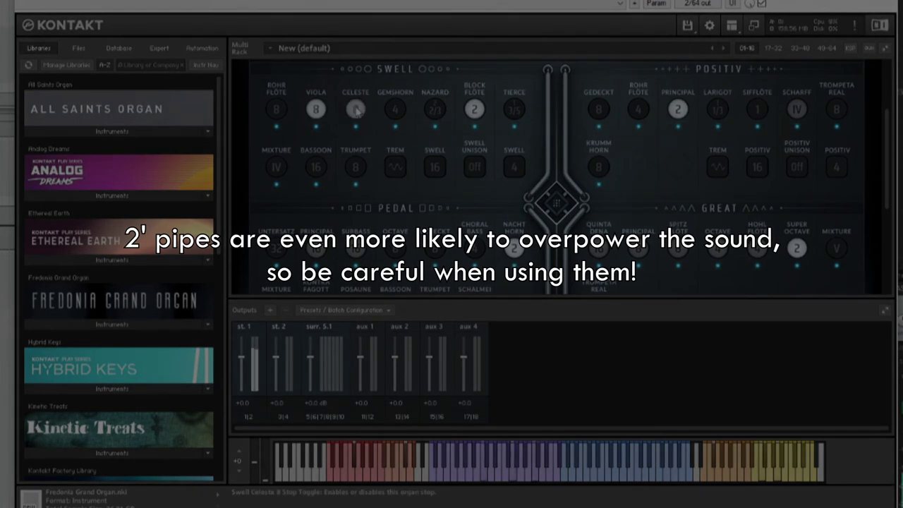
{"action": "left_click", "coordinate": [642, 112]}
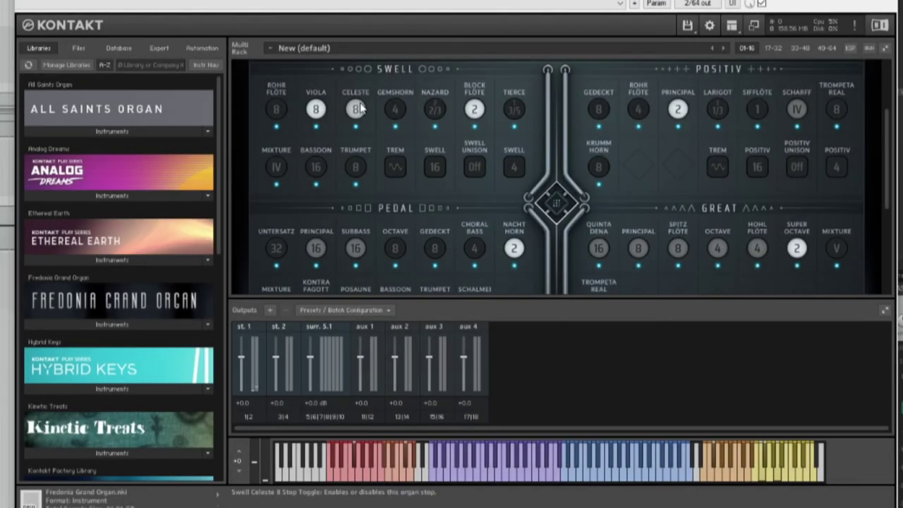
{"action": "left_click", "coordinate": [355, 109]}
{"action": "left_click", "coordinate": [321, 110]}
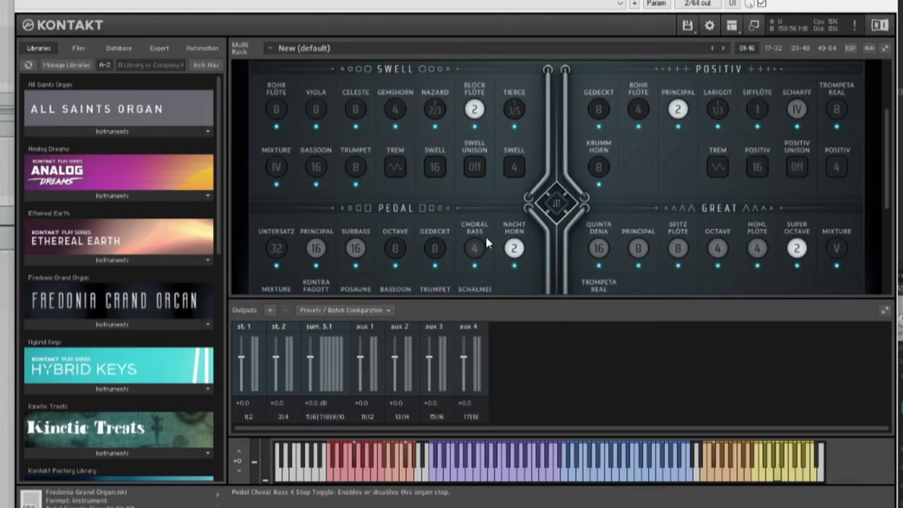
Step: Add the fractional-pitch stops Swell Nazard 2 2/3, Swell Tierce 1 3/5 and Positiv Larigot 1 1/3
{"action": "left_click", "coordinate": [475, 115]}
{"action": "left_click", "coordinate": [435, 109]}
{"action": "left_click", "coordinate": [475, 113]}
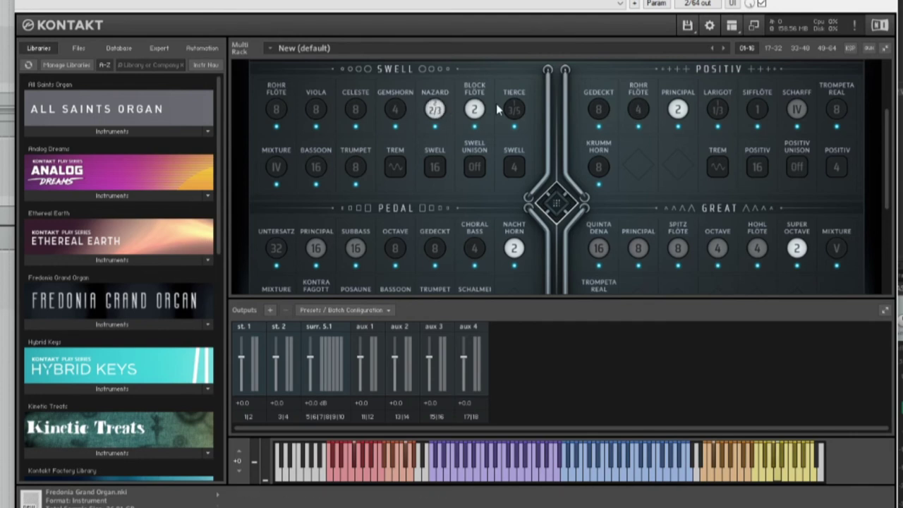
{"action": "left_click", "coordinate": [515, 110]}
{"action": "left_click", "coordinate": [717, 109]}
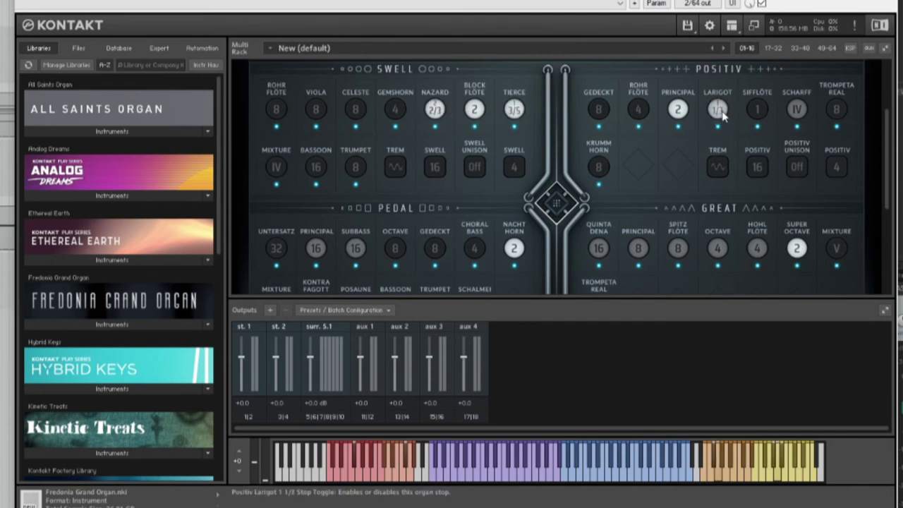
Step: Add the compound stops Positiv Scharff IV, Swell Mixture IV and Great Mixture V
{"action": "left_click", "coordinate": [797, 111]}
{"action": "left_click", "coordinate": [798, 111]}
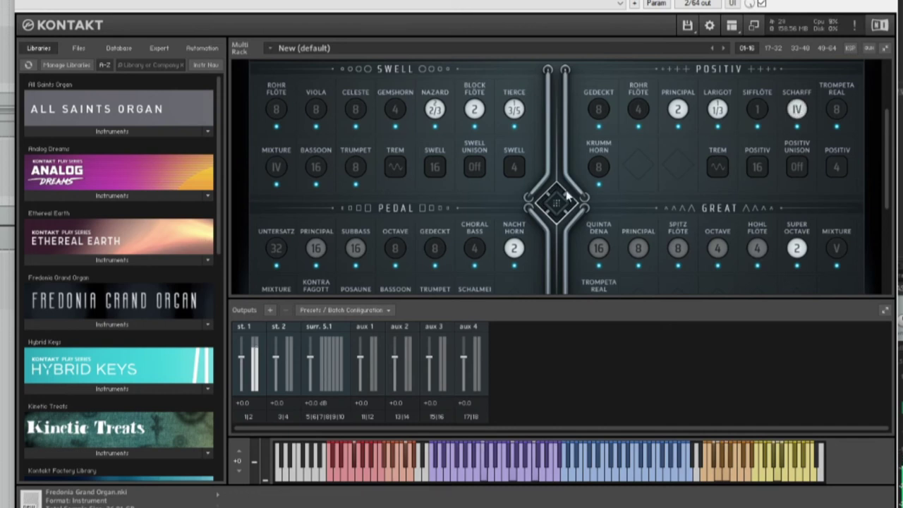
{"action": "left_click", "coordinate": [276, 170]}
{"action": "left_click", "coordinate": [836, 248]}
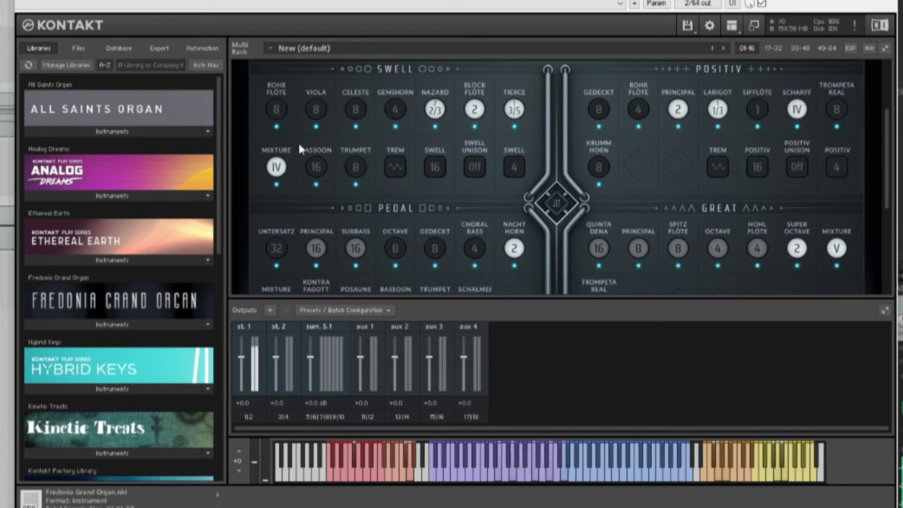
Step: Switch off all active 2-foot, fractional-pitch and mixture stops in the Swell, Pedal, Positiv and Great divisions
{"action": "left_click", "coordinate": [275, 169]}
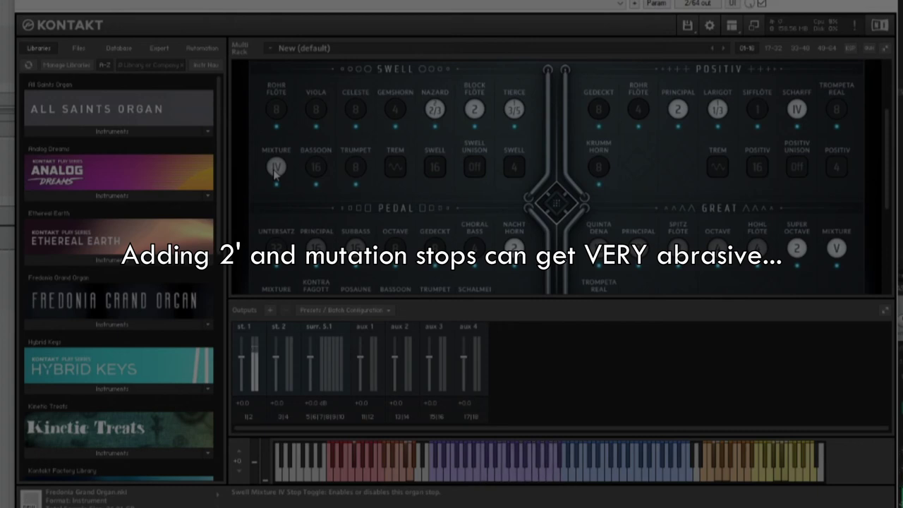
{"action": "left_click", "coordinate": [435, 110]}
{"action": "left_click", "coordinate": [474, 109]}
{"action": "left_click", "coordinate": [515, 110]}
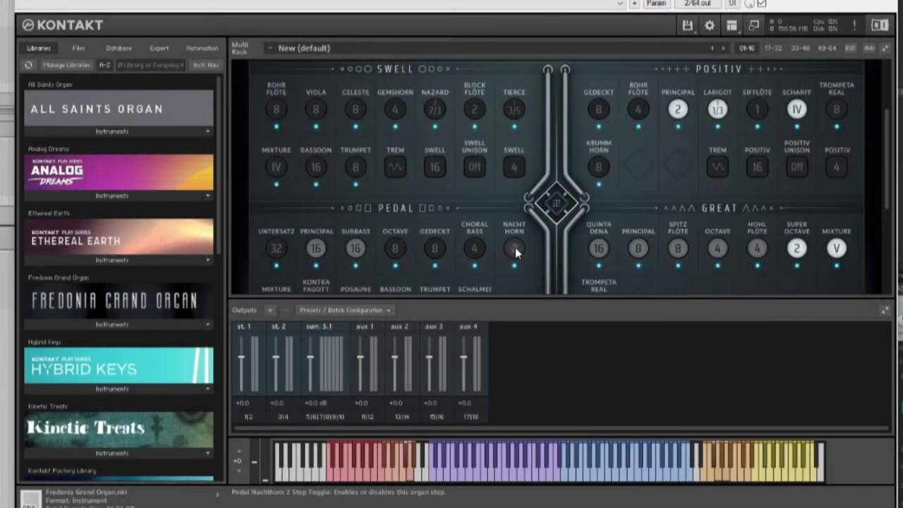
{"action": "left_click", "coordinate": [515, 248]}
{"action": "left_click", "coordinate": [678, 109]}
{"action": "left_click", "coordinate": [717, 110]}
{"action": "left_click", "coordinate": [796, 109]}
{"action": "left_click", "coordinate": [797, 247]}
{"action": "left_click", "coordinate": [837, 248]}
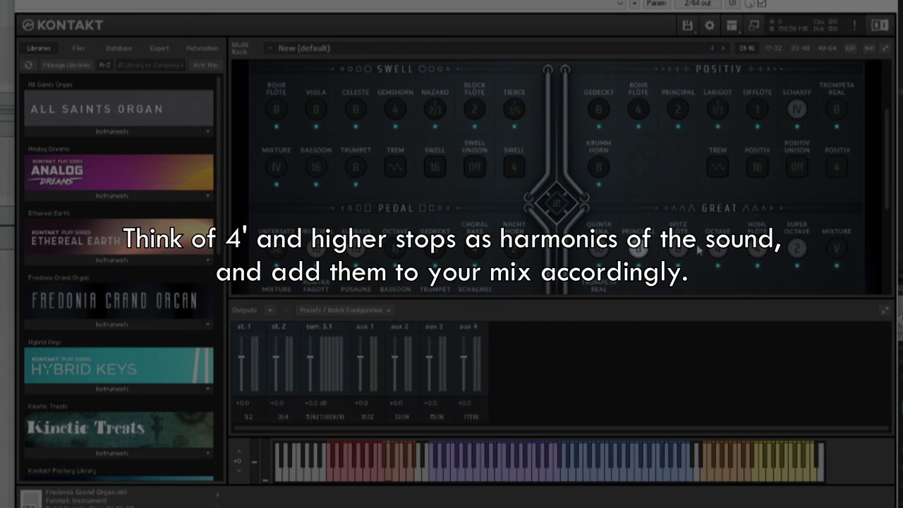
Step: Switch on Swell Viola 8, Celeste 8 and Gemshorn 4 together with Great Principal 8, Spitzflöte 8 and Octave 4
{"action": "left_click", "coordinate": [356, 110]}
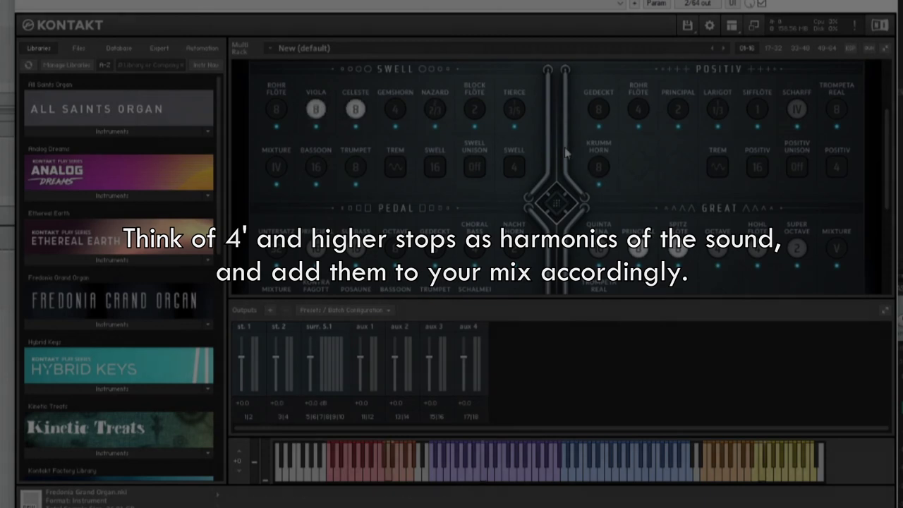
{"action": "left_click", "coordinate": [394, 111]}
{"action": "left_click", "coordinate": [717, 249]}
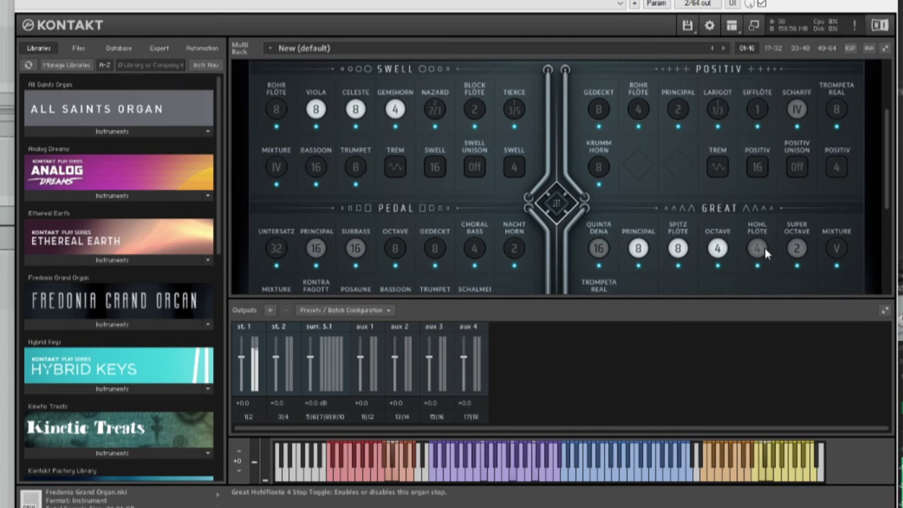
Step: Swap Swell Blockflöte 2 for Great Super Octave 2 and switch off Swell Gemshorn 4 and Great Principal 8, Spitzflöte 8 and Octave 4
{"action": "left_click", "coordinate": [474, 110]}
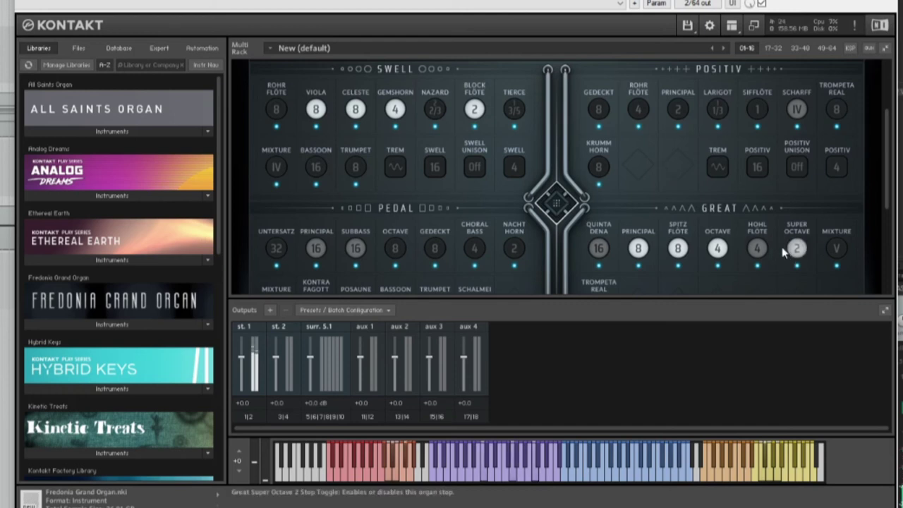
{"action": "left_click", "coordinate": [475, 109]}
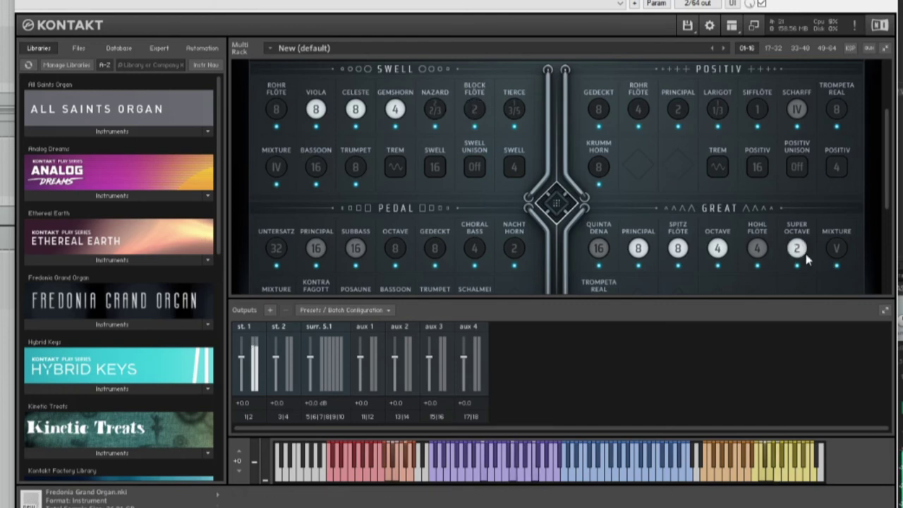
{"action": "left_click", "coordinate": [718, 248]}
{"action": "left_click", "coordinate": [678, 249]}
{"action": "left_click", "coordinate": [638, 248]}
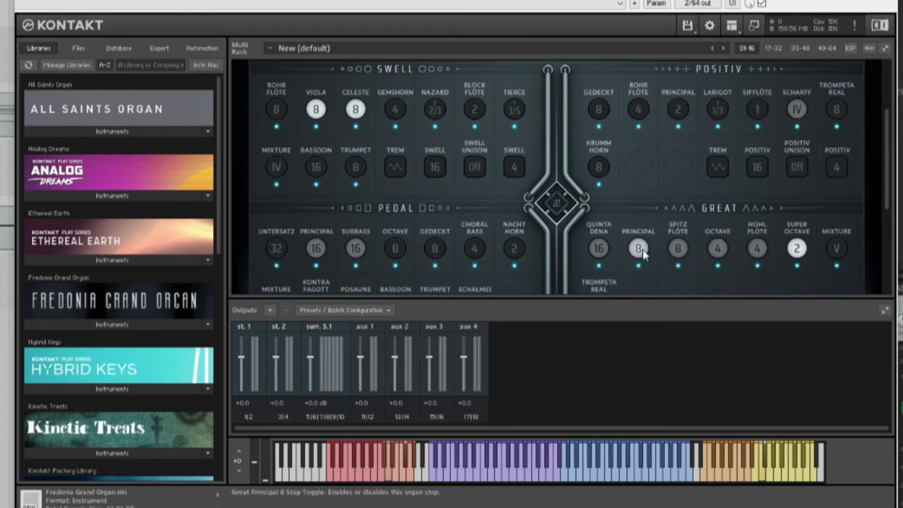
Step: Audition Great Octave 4 with Super Octave 2 and with Swell Blockflöte 2, and switch off every active stop
{"action": "left_click", "coordinate": [718, 249]}
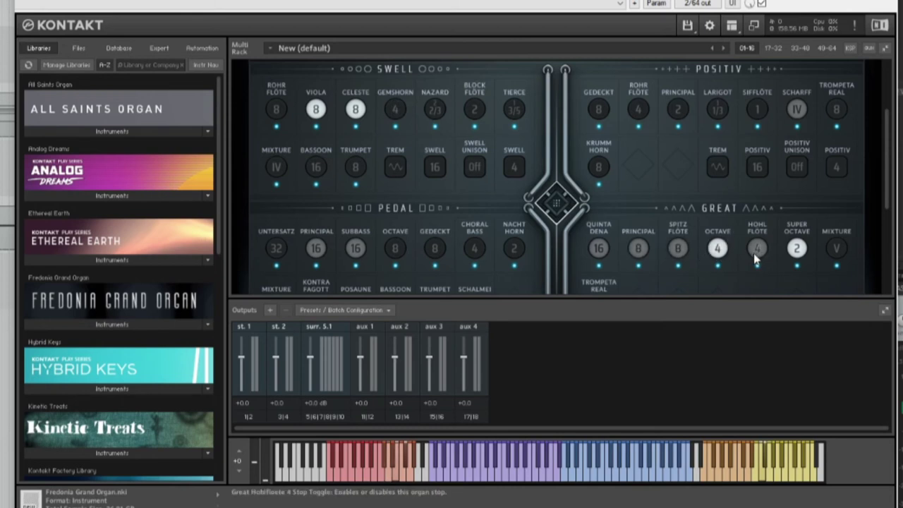
{"action": "left_click", "coordinate": [797, 248]}
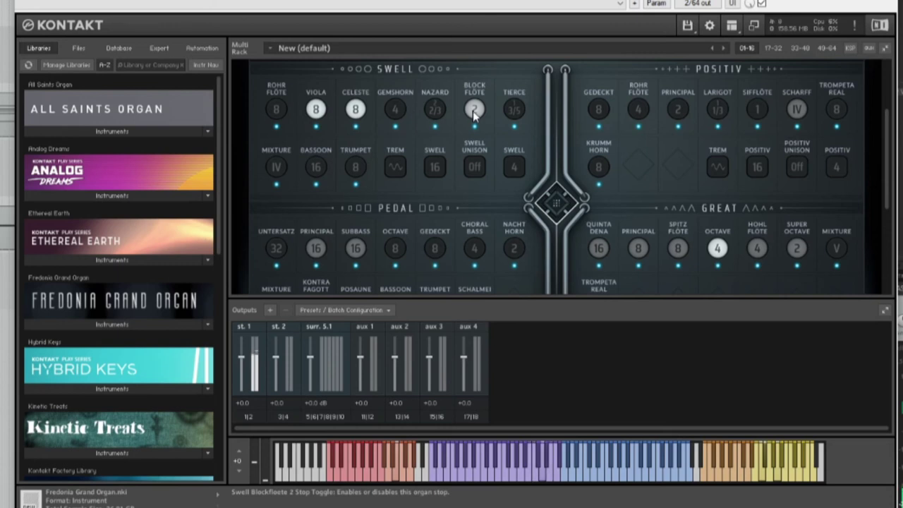
{"action": "left_click", "coordinate": [556, 203]}
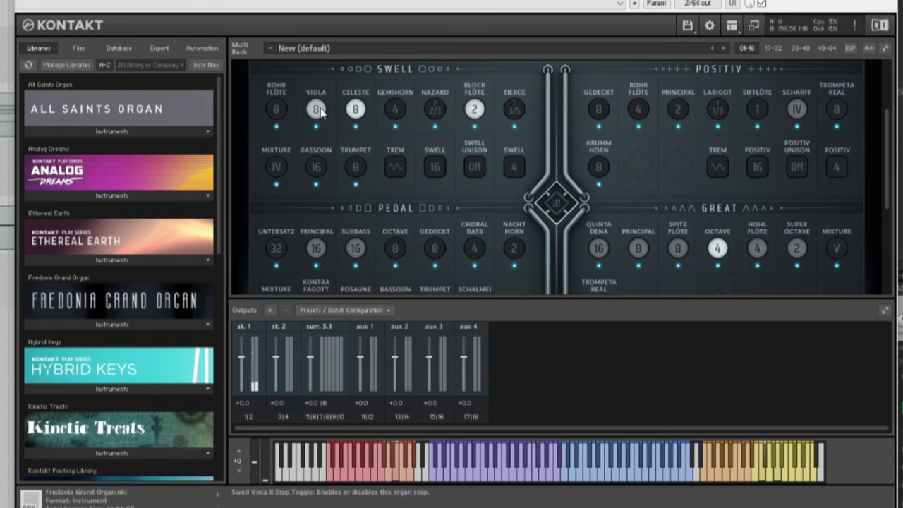
{"action": "left_click", "coordinate": [717, 248]}
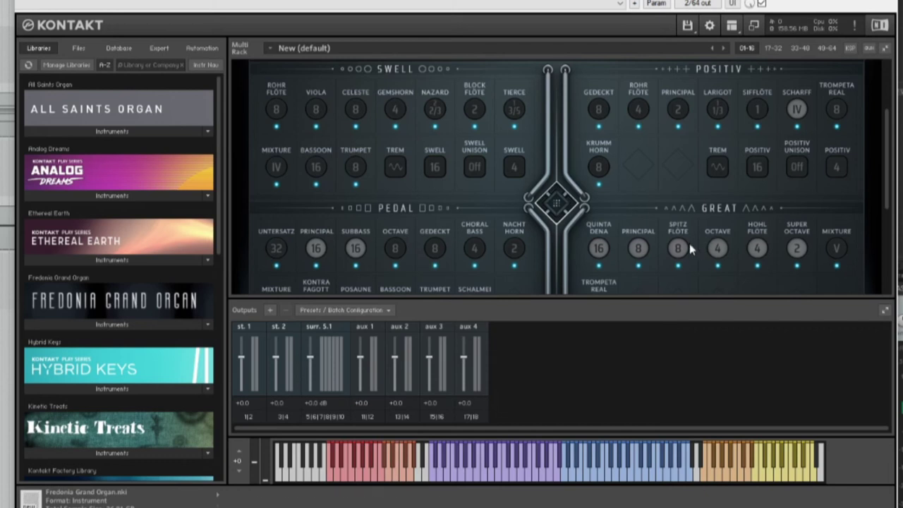
Step: Switch on the 8-foot stops Great Spitzflöte and Principal, Swell Viola and Celeste, Pedal Octave and Positiv Gedeckt
{"action": "left_click", "coordinate": [678, 247]}
{"action": "left_click", "coordinate": [638, 248]}
{"action": "left_click", "coordinate": [316, 108]}
{"action": "left_click", "coordinate": [355, 109]}
{"action": "left_click", "coordinate": [395, 248]}
{"action": "left_click", "coordinate": [599, 108]}
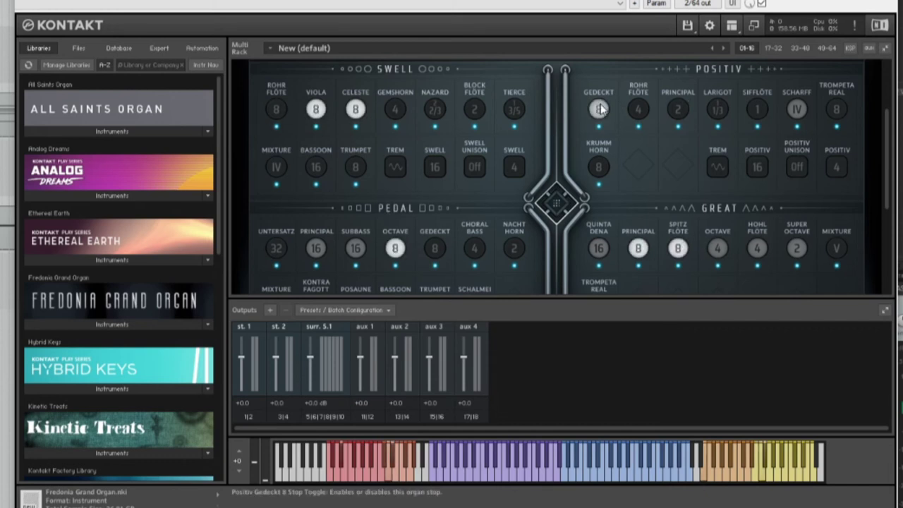
Step: Add the 4-foot stops Positiv Rohrflöte, Swell Gemshorn and Great Octave
{"action": "left_click", "coordinate": [638, 109]}
{"action": "left_click", "coordinate": [395, 108]}
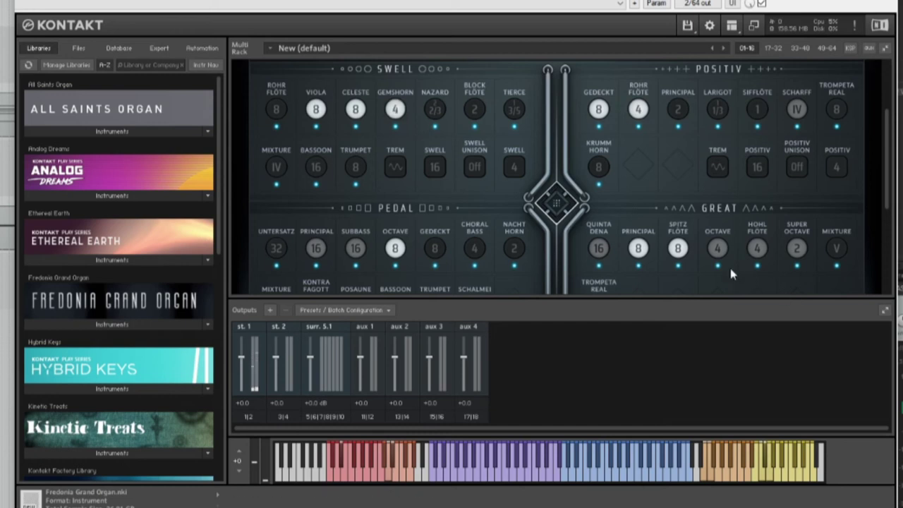
{"action": "left_click", "coordinate": [715, 247]}
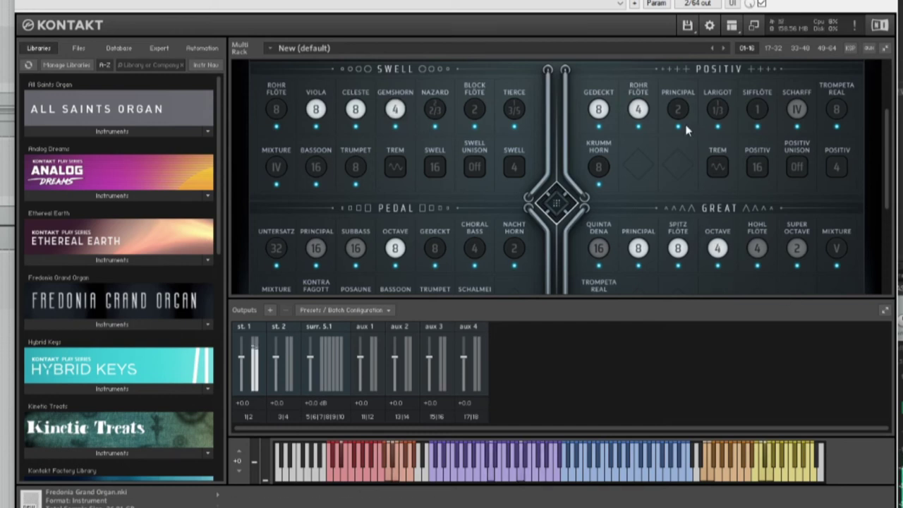
Step: Add the high-pitched stops Positiv Principal 2, Positiv Sifflöte 1 and Swell Blockflöte 2
{"action": "left_click", "coordinate": [677, 112]}
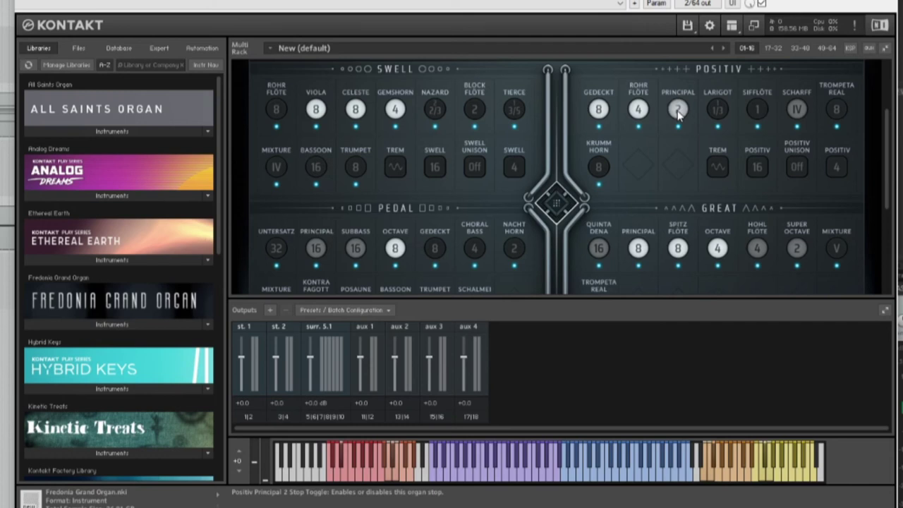
{"action": "left_click", "coordinate": [760, 110]}
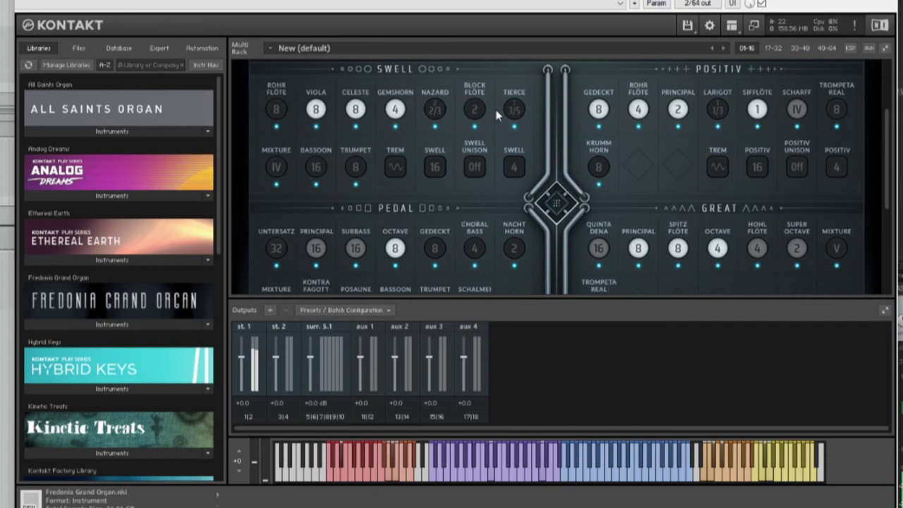
{"action": "left_click", "coordinate": [475, 111]}
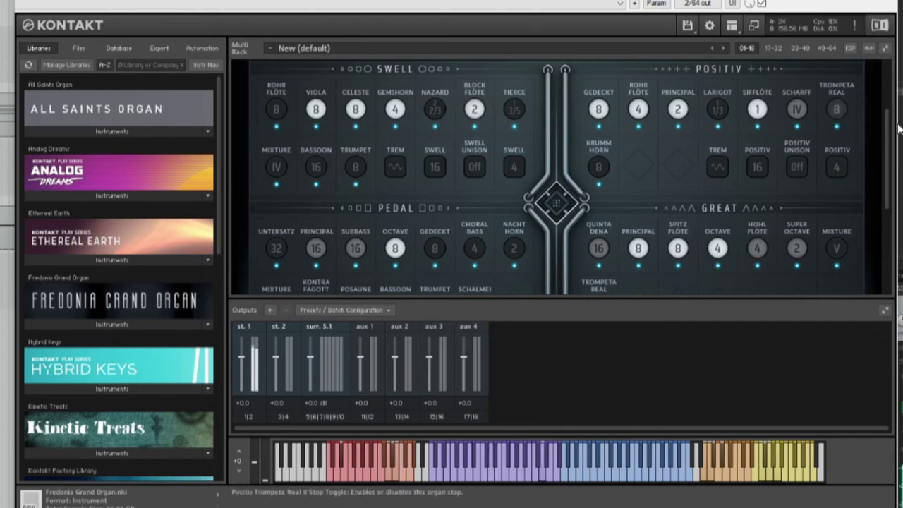
Step: Switch off all the remaining active stops in the Swell, Positiv and Great divisions
{"action": "left_click", "coordinate": [837, 248]}
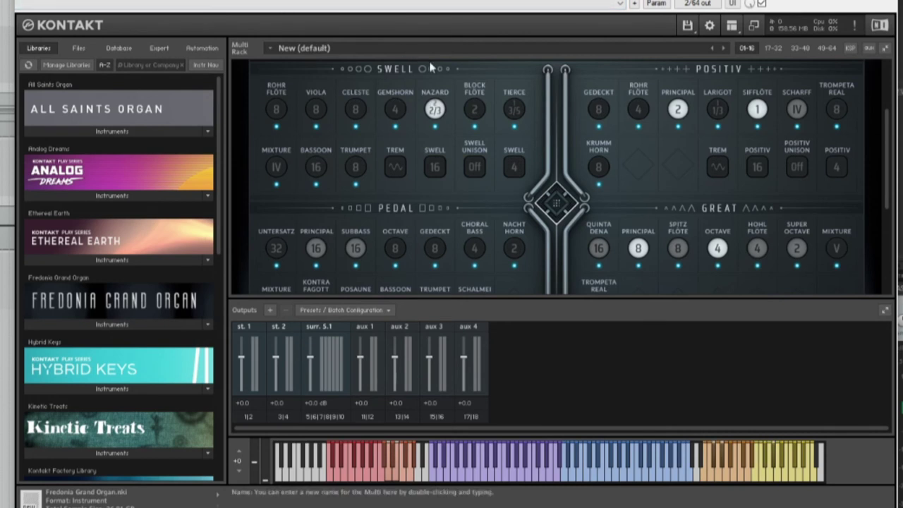
{"action": "left_click", "coordinate": [678, 110]}
{"action": "left_click", "coordinate": [757, 110]}
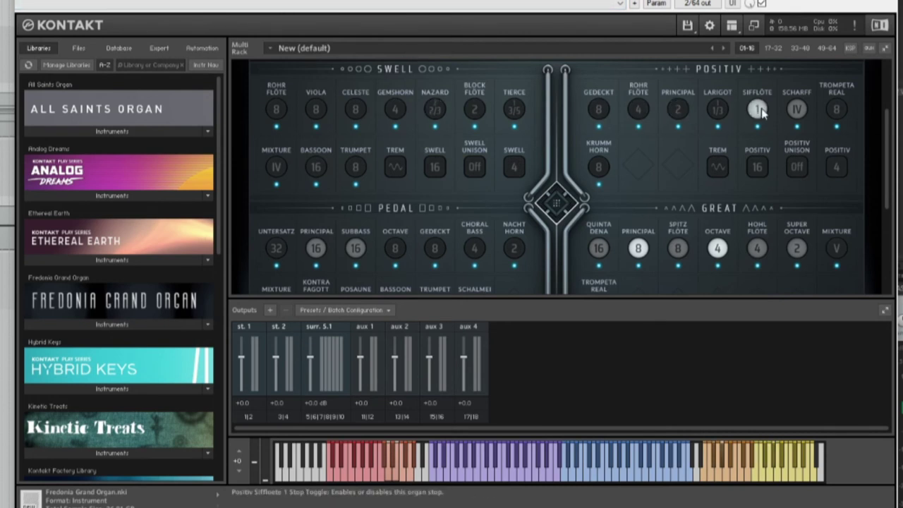
{"action": "left_click", "coordinate": [638, 247]}
{"action": "left_click", "coordinate": [717, 248]}
Step: Build a principal chorus with Great Principal 8, Great Octave 4 and Positiv Principal 2
{"action": "left_click", "coordinate": [638, 248]}
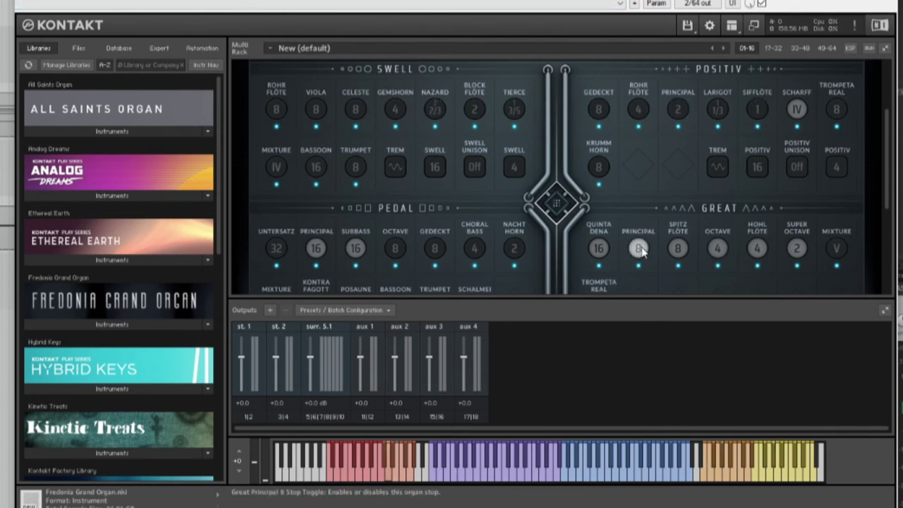
{"action": "left_click", "coordinate": [717, 248]}
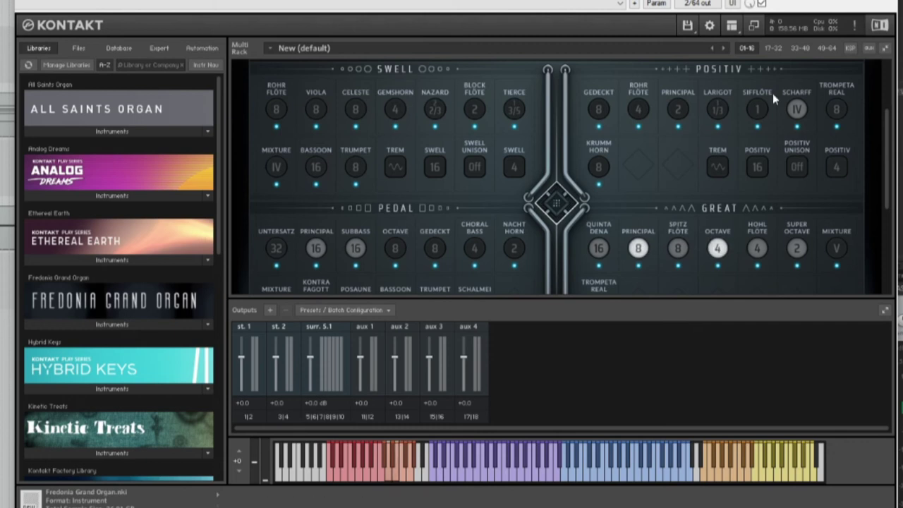
{"action": "left_click", "coordinate": [677, 110]}
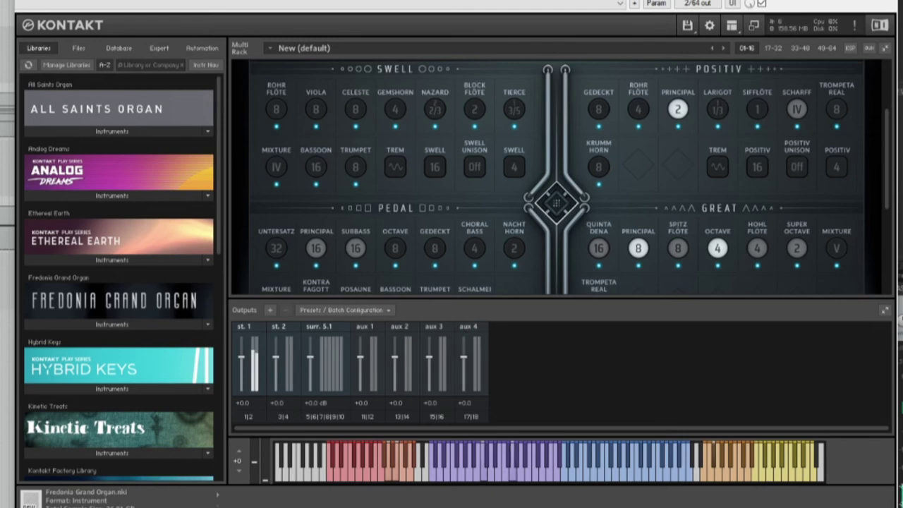
Step: Add Positiv Scharff IV and Larigot 1 1/3, Swell Nazard 2 2/3 and Tierce 1 3/5, and Great Mixture V to the principal chorus
{"action": "left_click", "coordinate": [796, 110]}
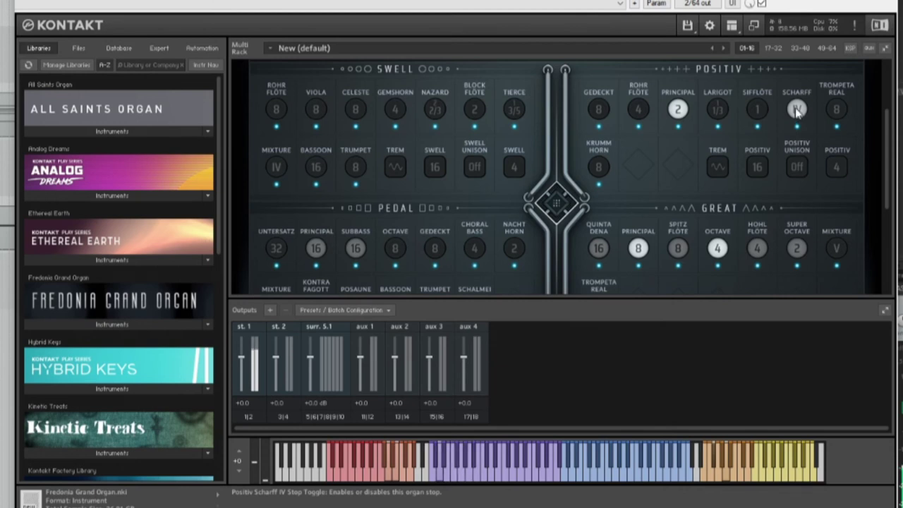
{"action": "left_click", "coordinate": [796, 111]}
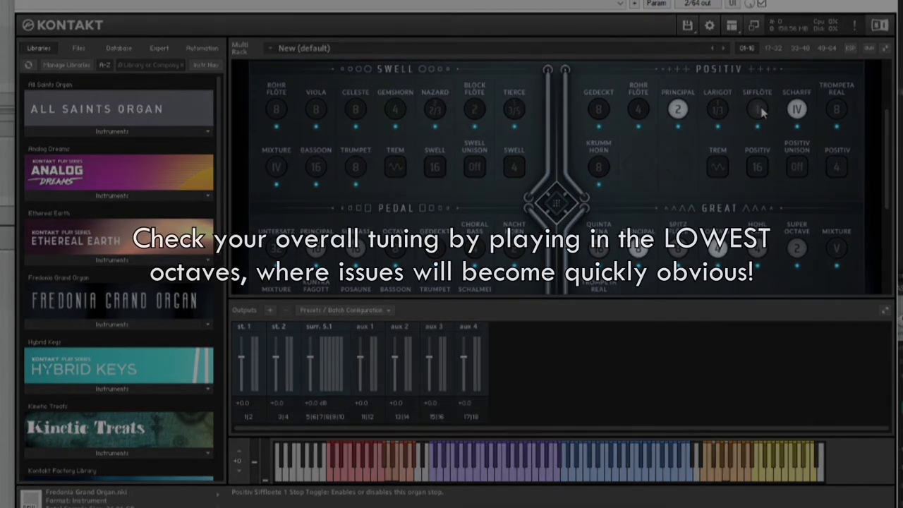
{"action": "left_click", "coordinate": [718, 111]}
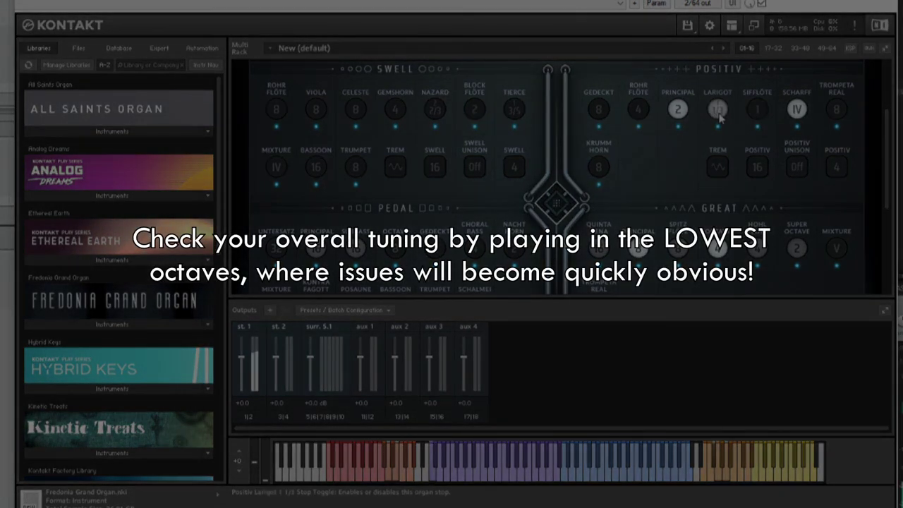
{"action": "left_click", "coordinate": [434, 110]}
{"action": "left_click", "coordinate": [514, 108]}
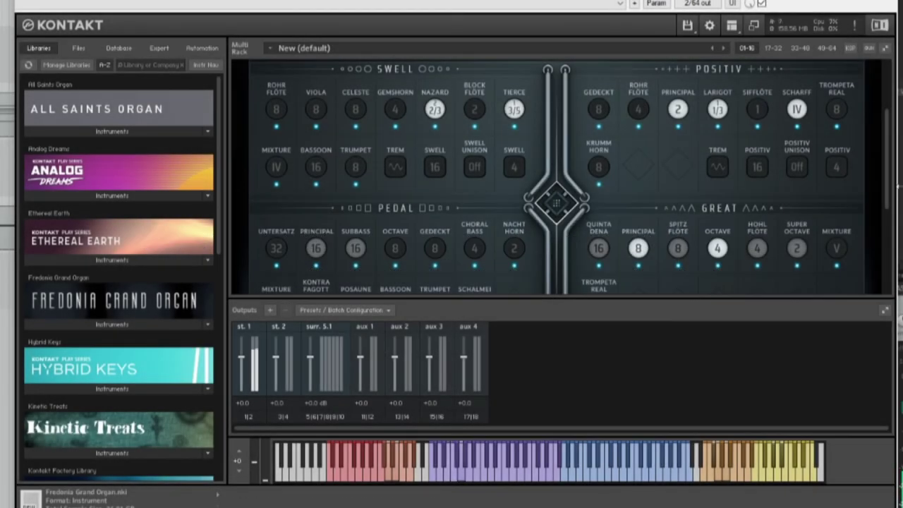
{"action": "left_click", "coordinate": [837, 249]}
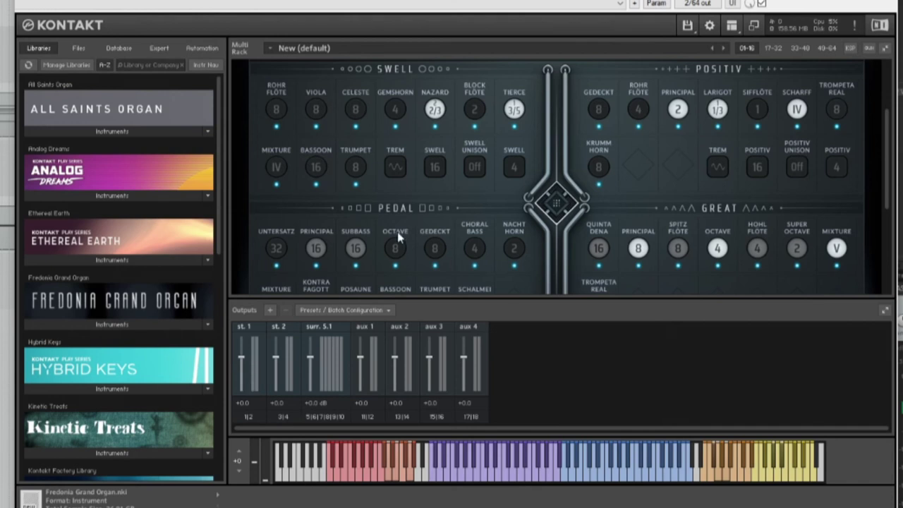
Step: Switch off the principal chorus and all mutation and mixture stops in the Swell, Positiv and Great divisions
{"action": "left_click", "coordinate": [435, 115]}
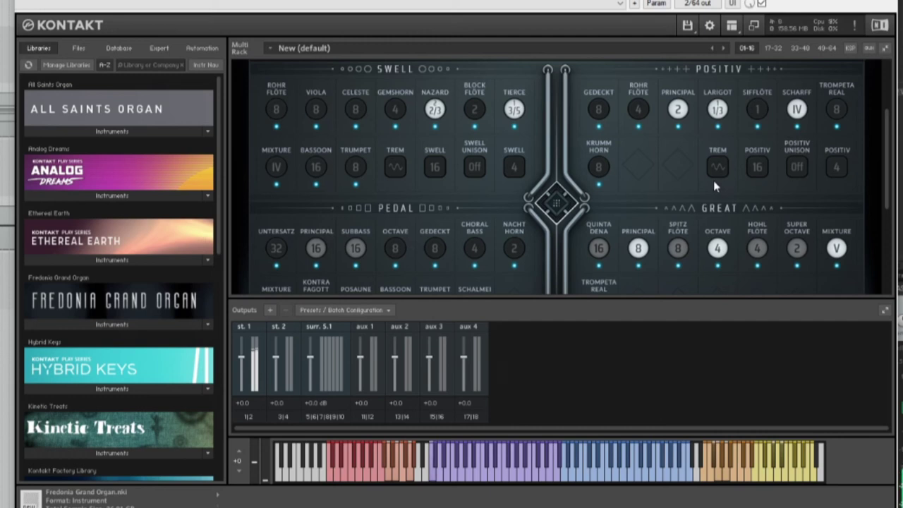
{"action": "mouse_move", "coordinate": [713, 178]}
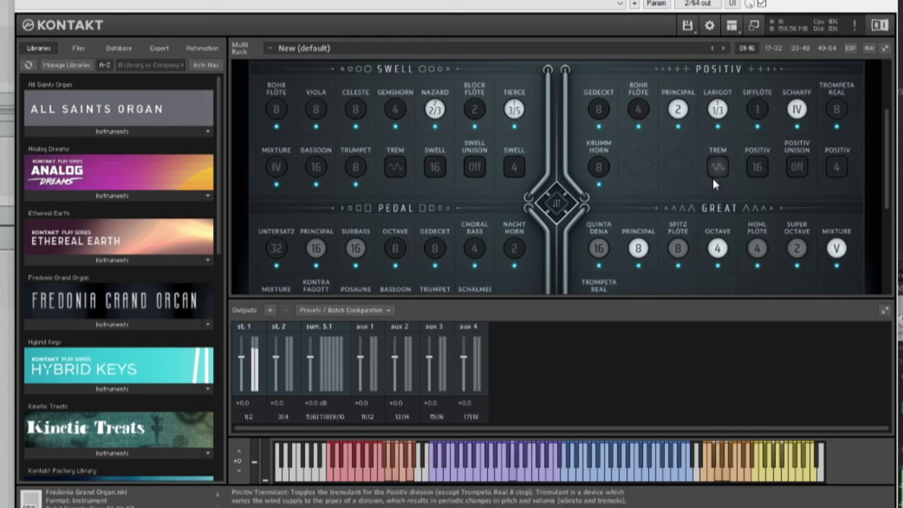
{"action": "left_click", "coordinate": [436, 109]}
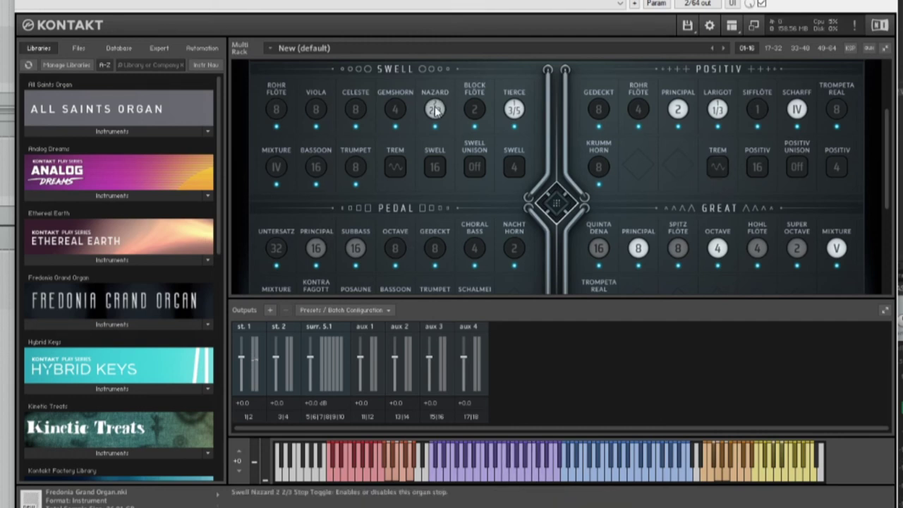
{"action": "left_click", "coordinate": [514, 109]}
{"action": "left_click", "coordinate": [678, 109]}
{"action": "left_click", "coordinate": [718, 109]}
{"action": "left_click", "coordinate": [797, 109]}
{"action": "left_click", "coordinate": [718, 248]}
{"action": "left_click", "coordinate": [638, 248]}
{"action": "left_click", "coordinate": [830, 249]}
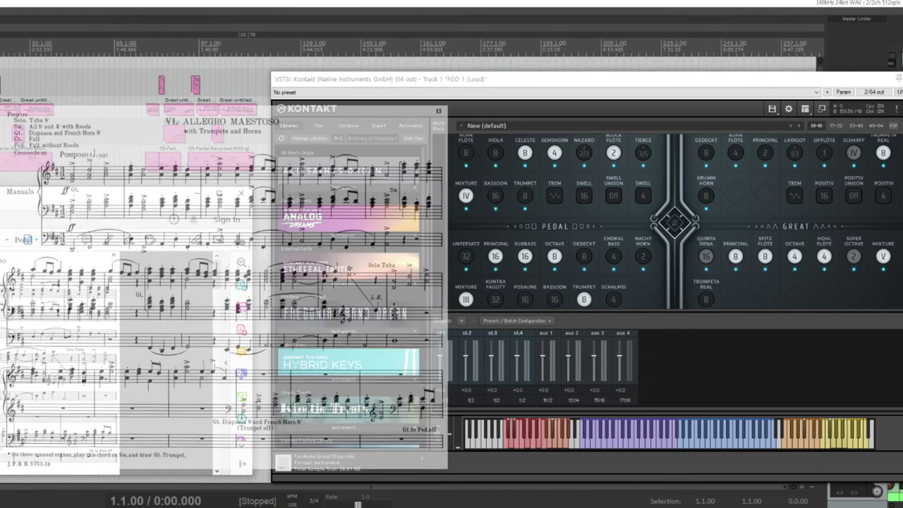
Step: Play back the Allegro Maestoso organ piece with its multi-division registration
{"action": "key", "text": "space"}
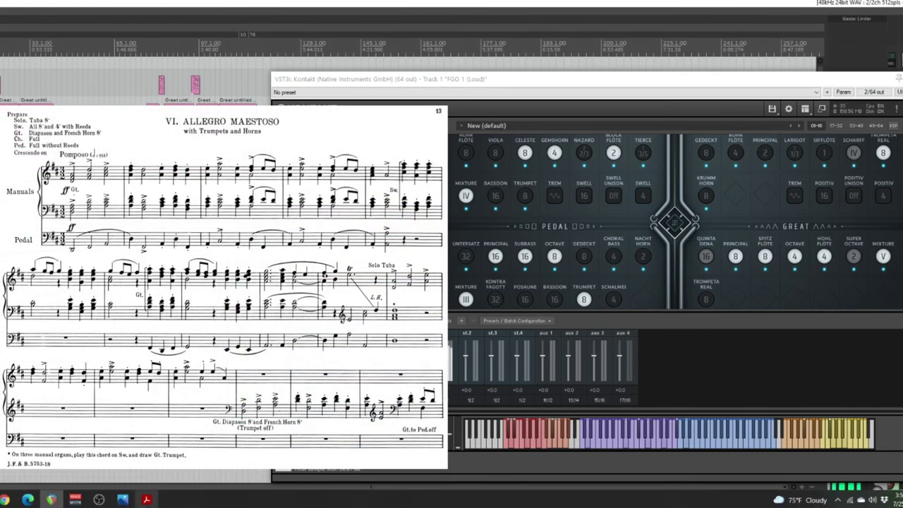